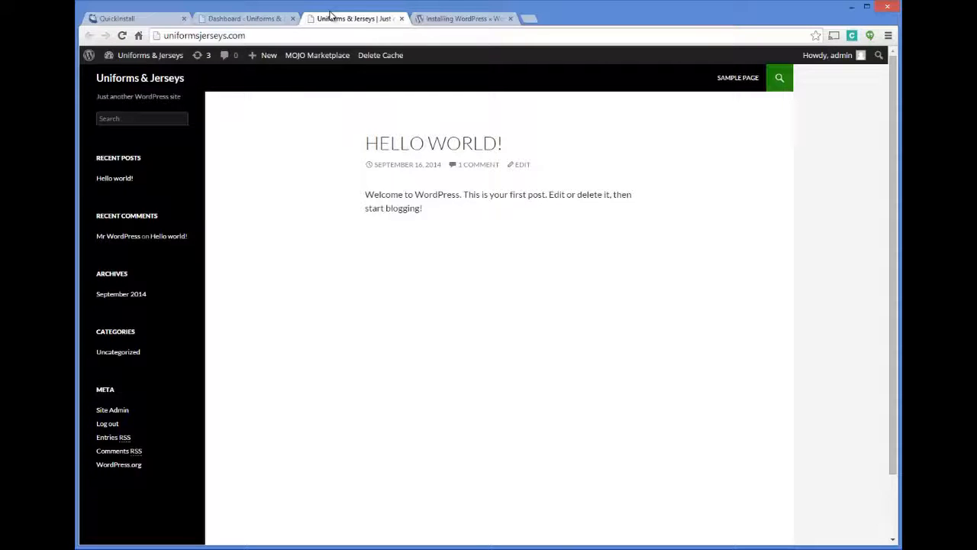
Step: Switch to the admin Dashboard tab and open the Installed Plugins list
click(251, 22)
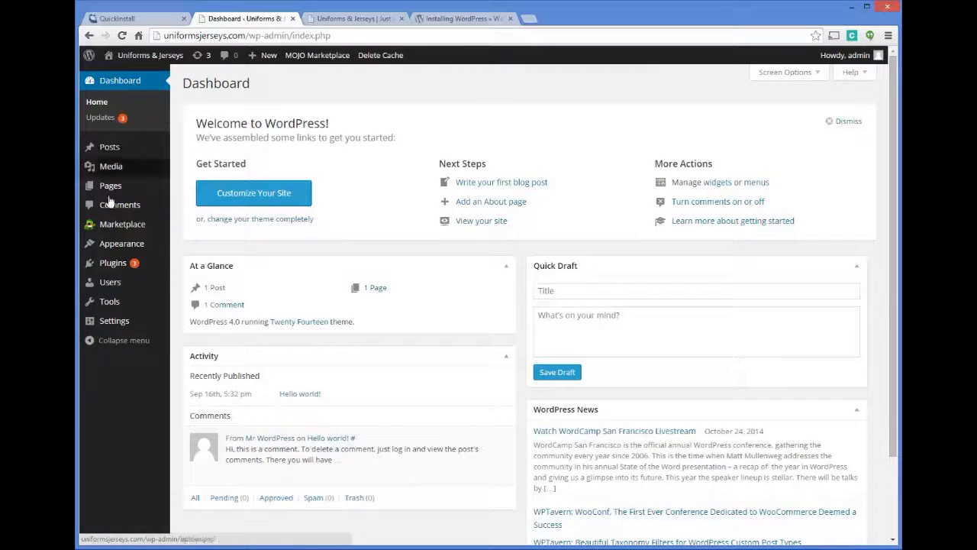
click(113, 263)
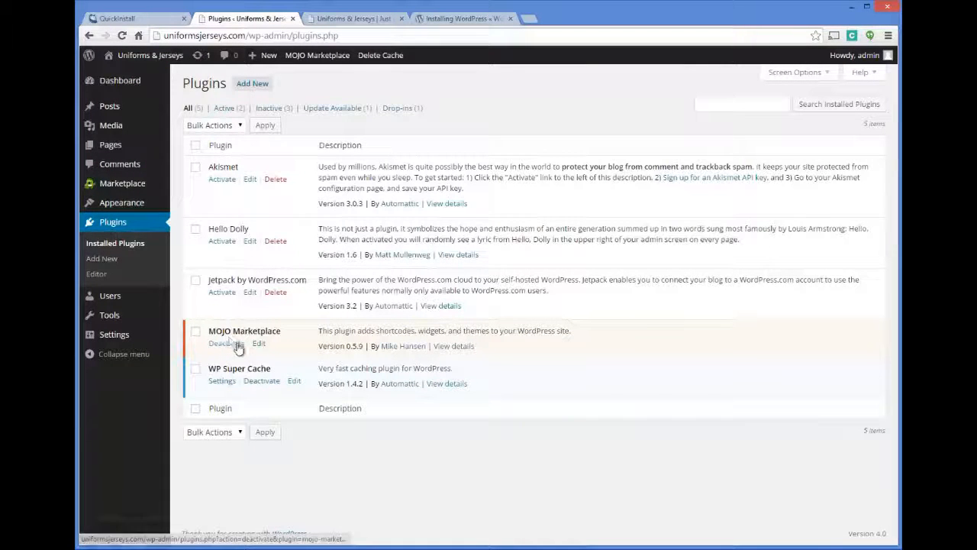
Step: Deactivate MOJO Marketplace, leaving WP Super Cache as the only active plugin
mouse_move(121, 191)
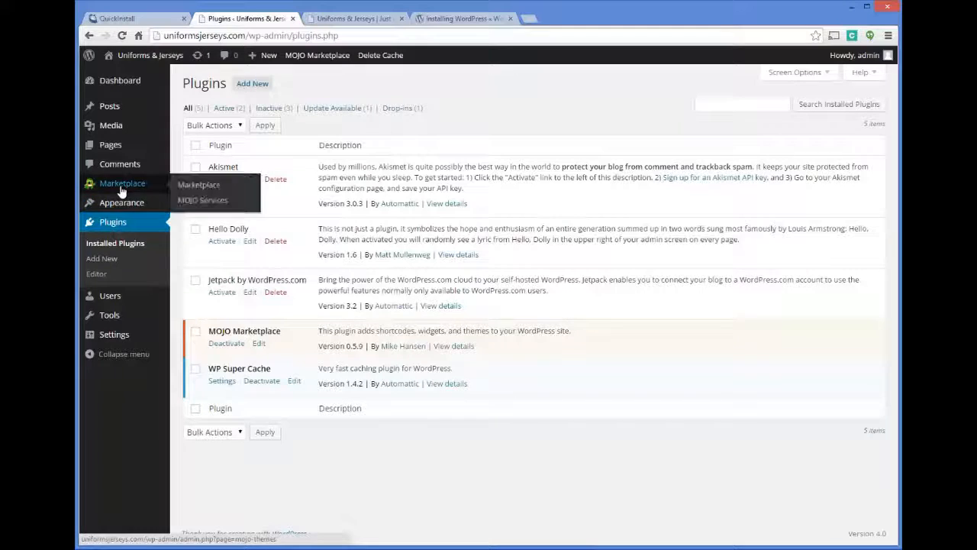
click(227, 343)
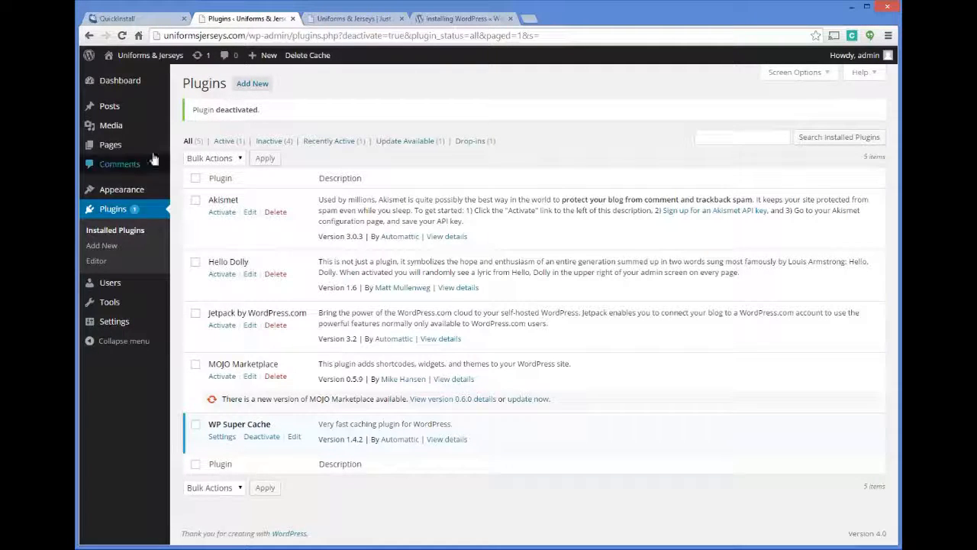
mouse_move(167, 149)
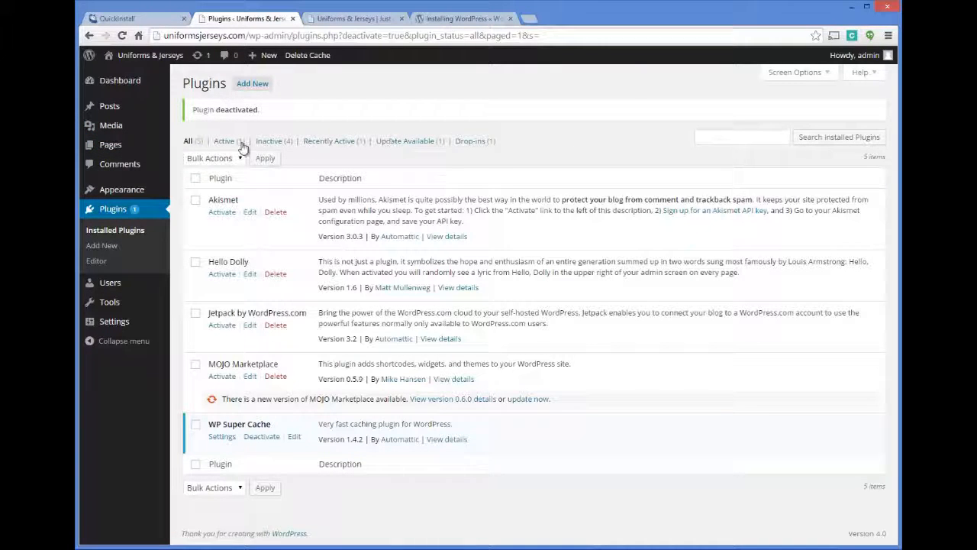
Step: Search new plugins for 'google xml sitemap', then install and activate Google XML Sitemaps
click(232, 90)
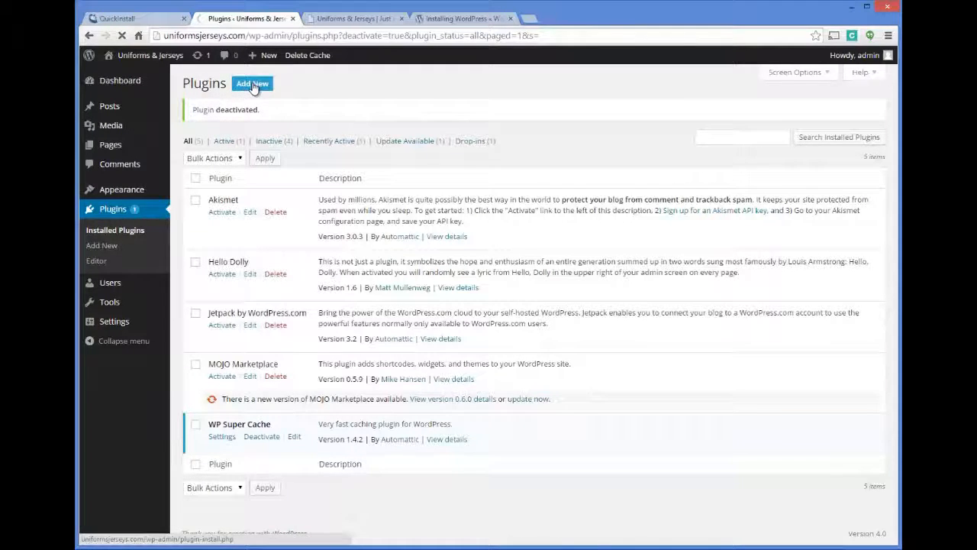
click(723, 117)
text(google)
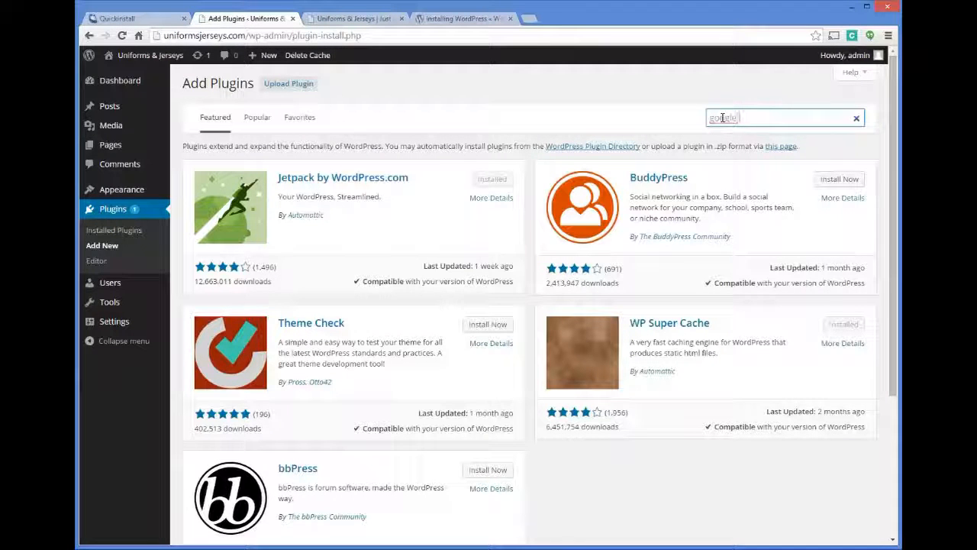
text( xml sitemap)
key(Return)
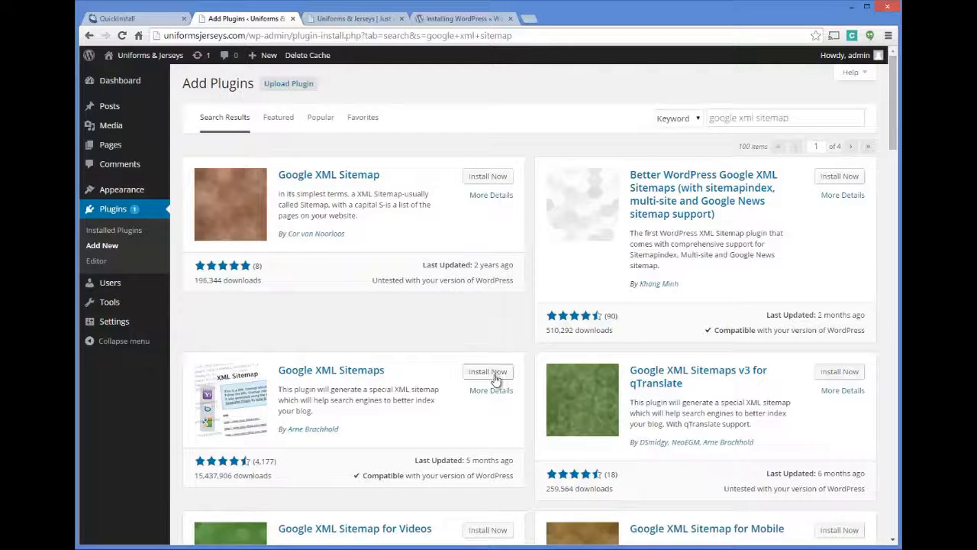
click(313, 371)
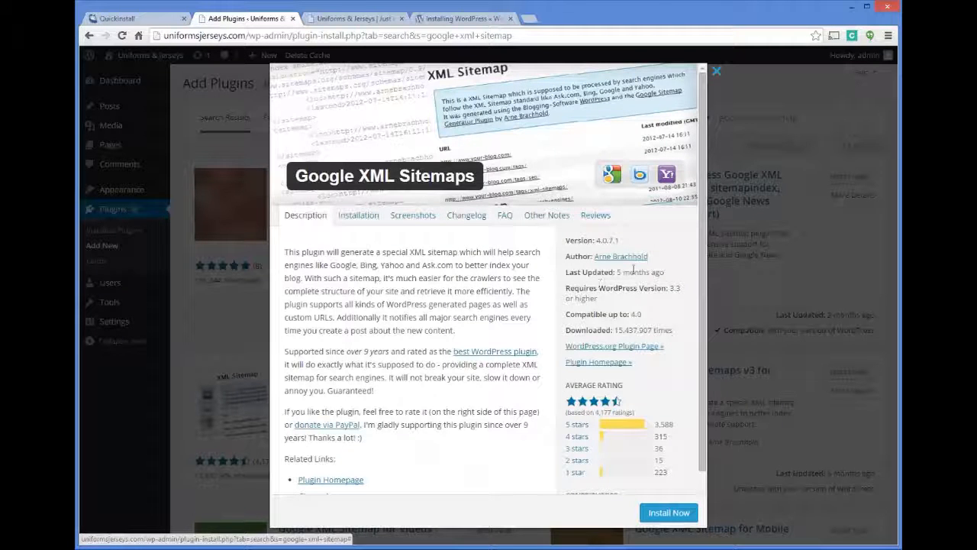
click(664, 514)
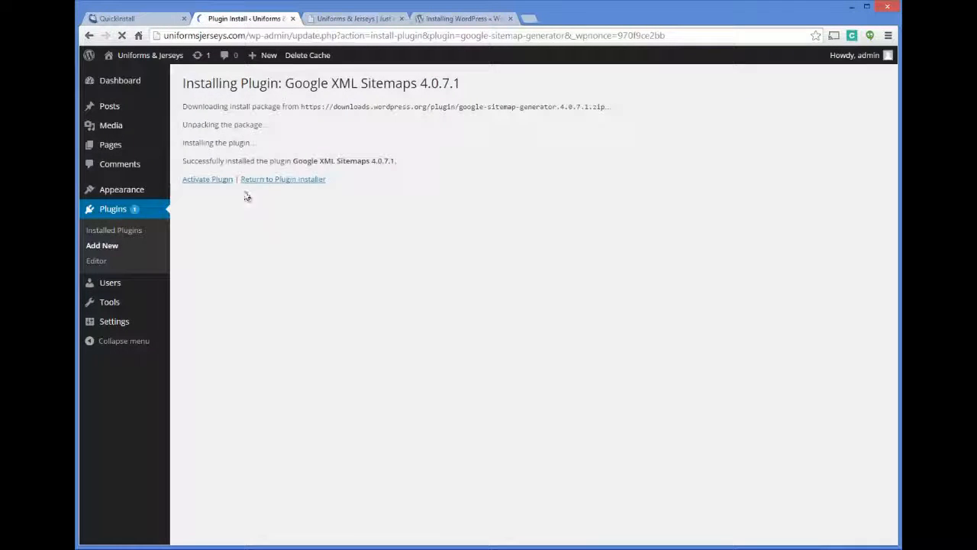
click(206, 179)
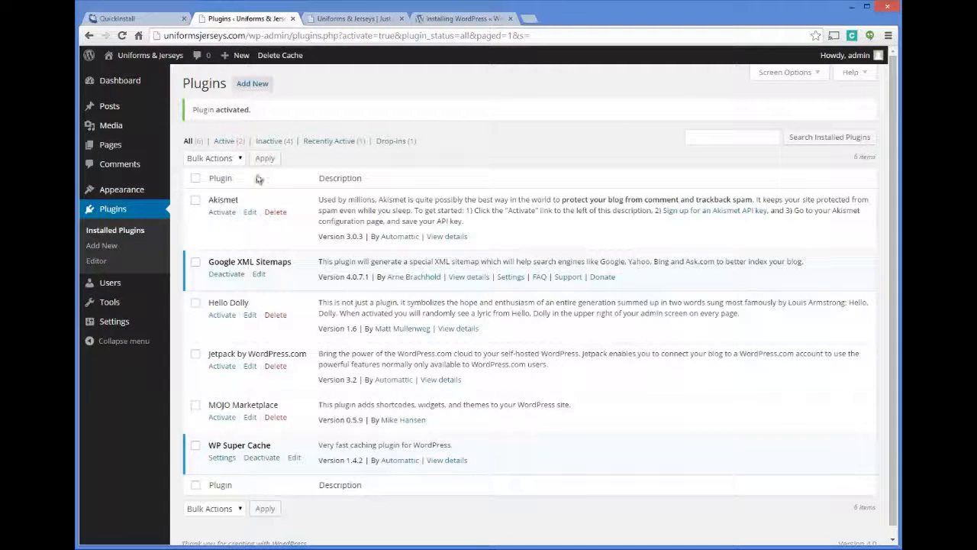
Step: Search for the Yoast plugin, install WordPress SEO by Yoast, confirm, and activate it
click(252, 85)
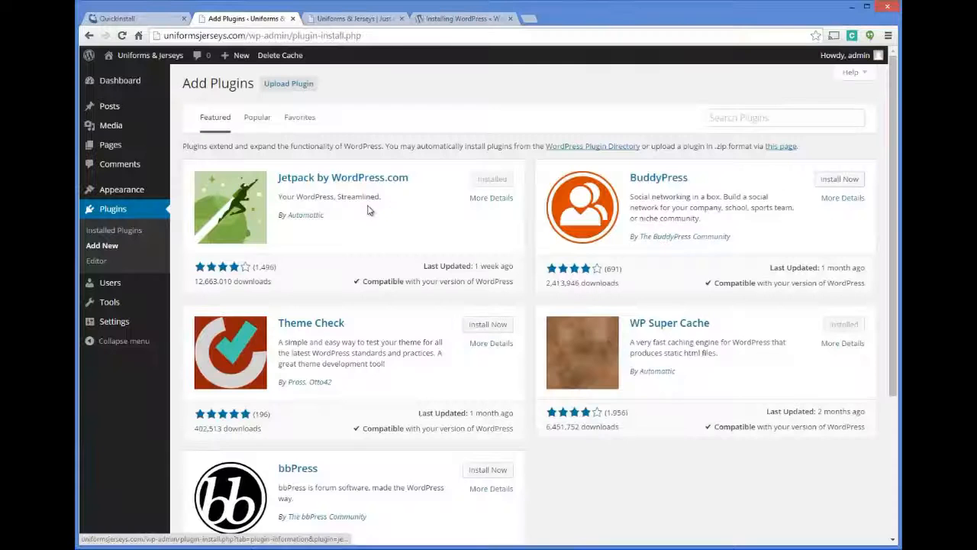
click(729, 119)
text(woo)
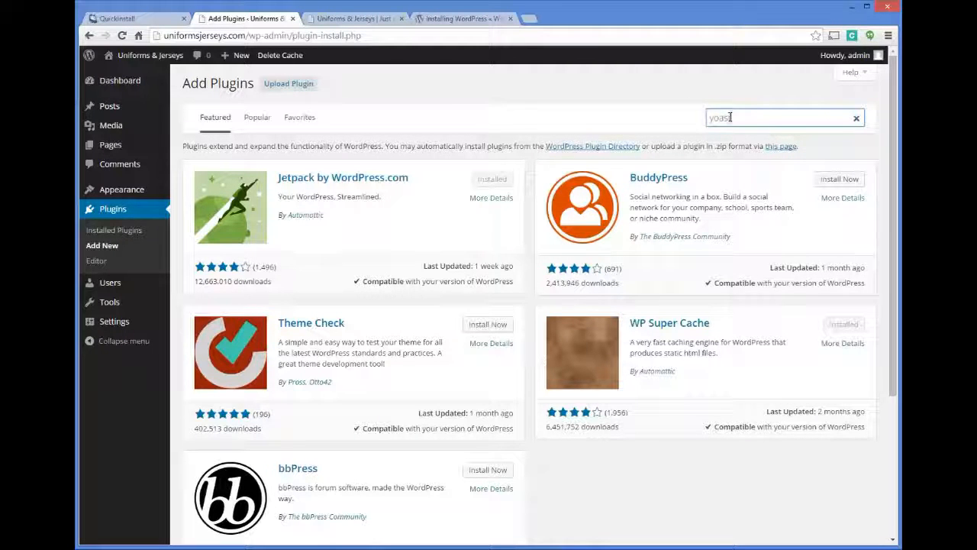
text(eo)
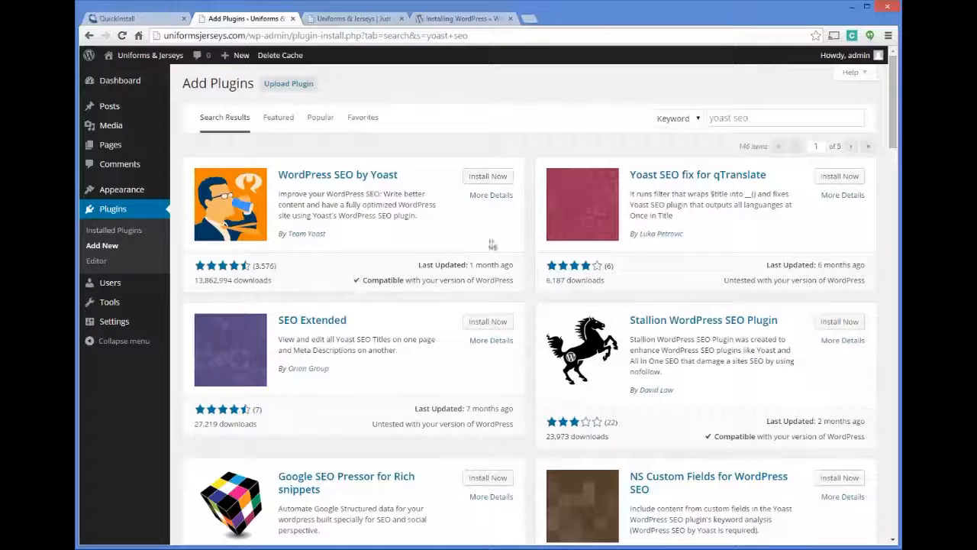
click(496, 180)
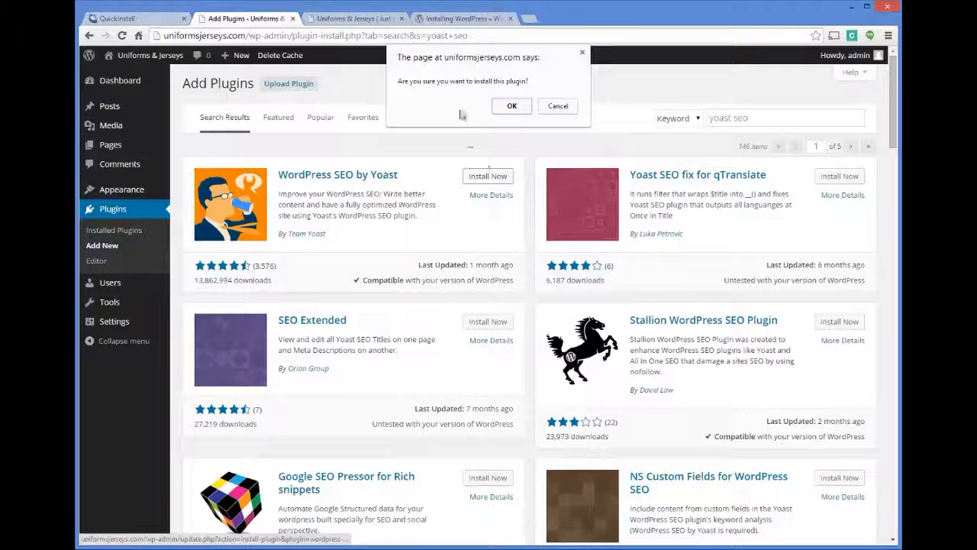
click(507, 106)
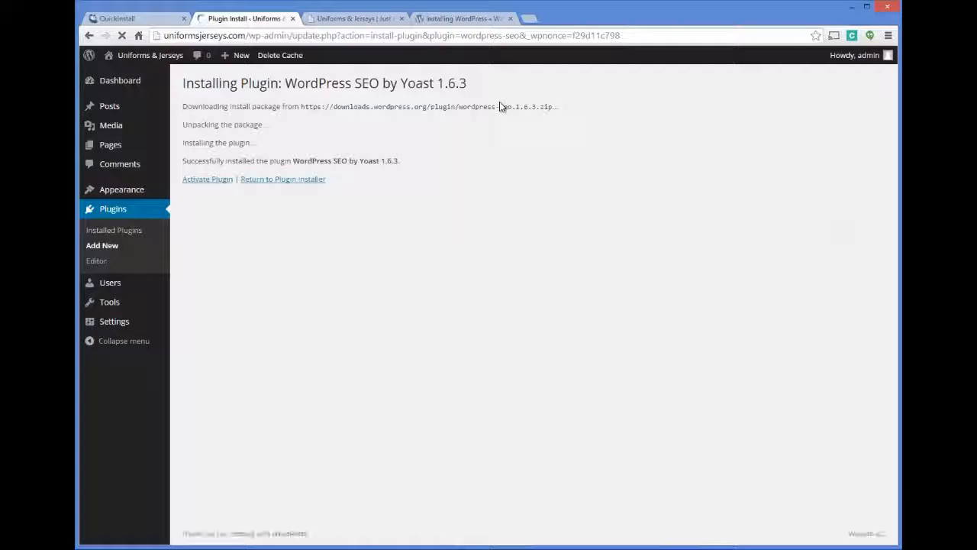
click(203, 184)
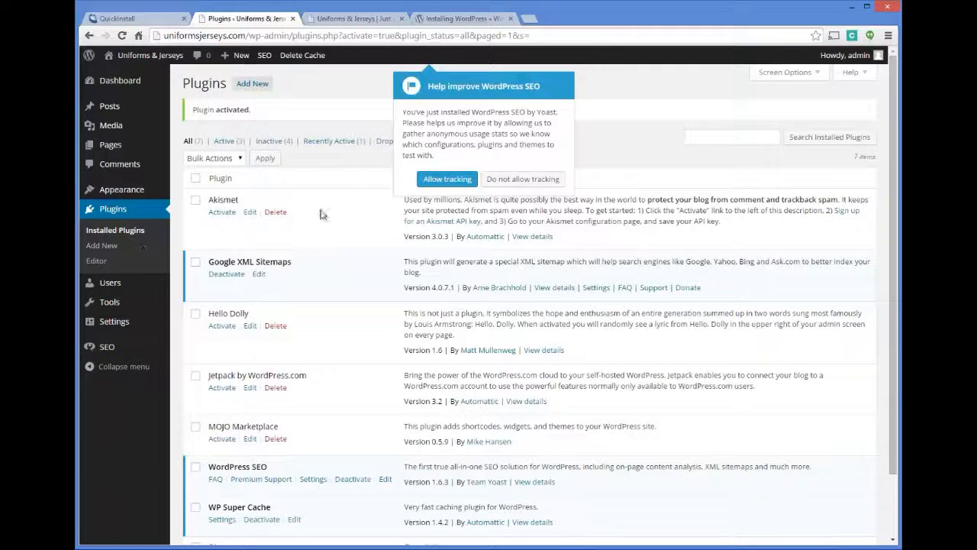
click(130, 82)
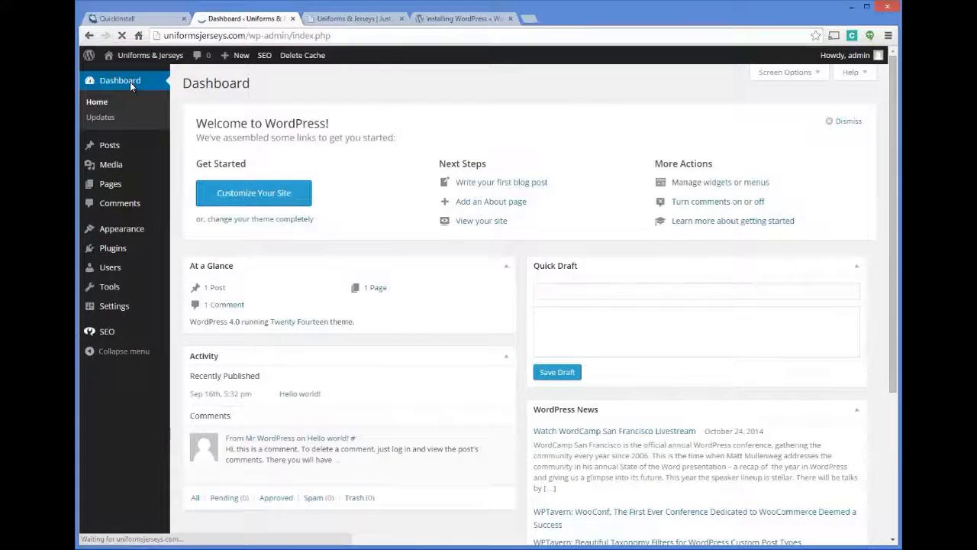
Step: Check the Updates page, allow Yoast SEO anonymous usage tracking, and go to Appearance > Themes
click(103, 117)
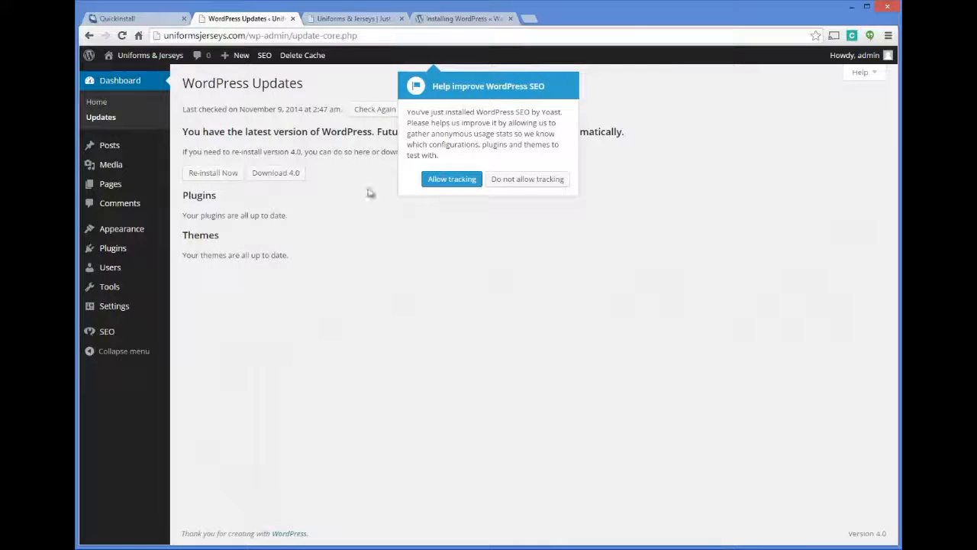
click(474, 181)
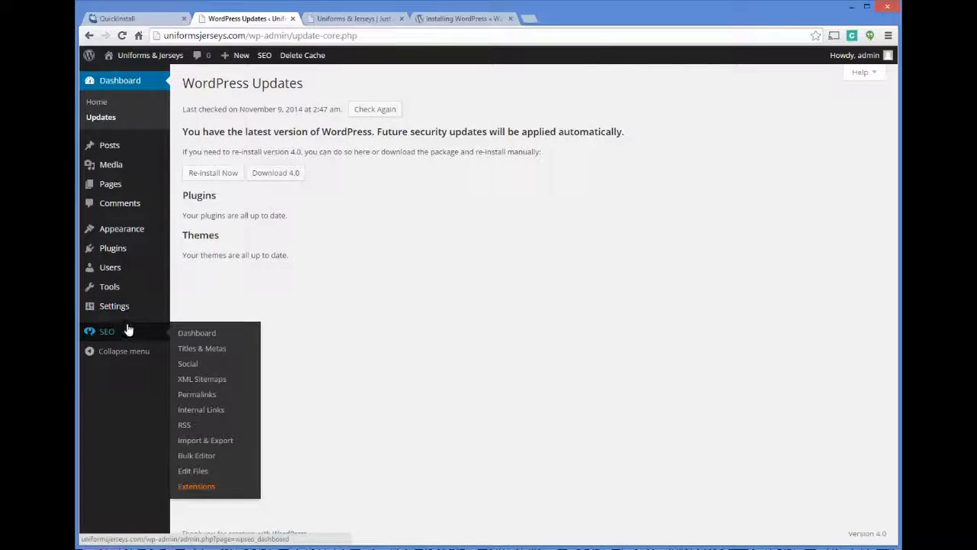
mouse_move(145, 234)
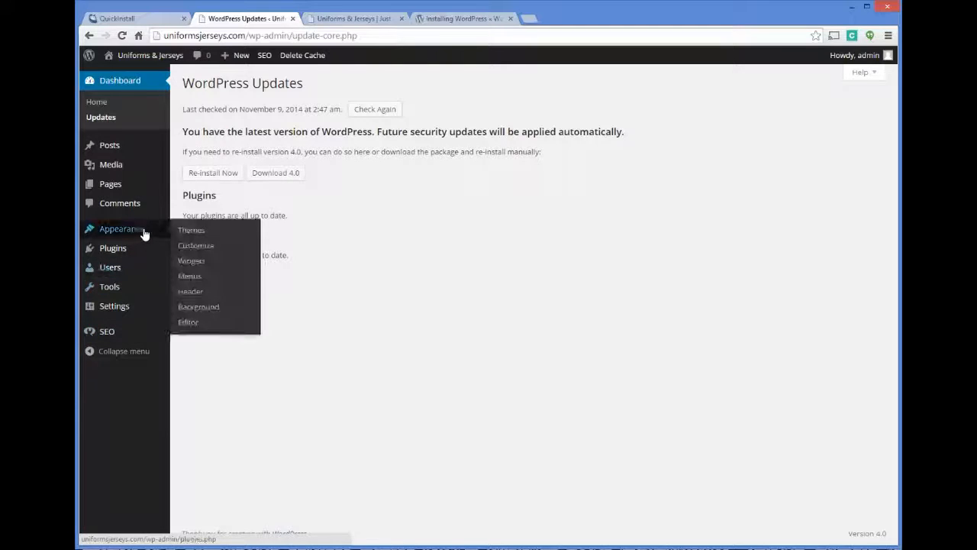
click(195, 231)
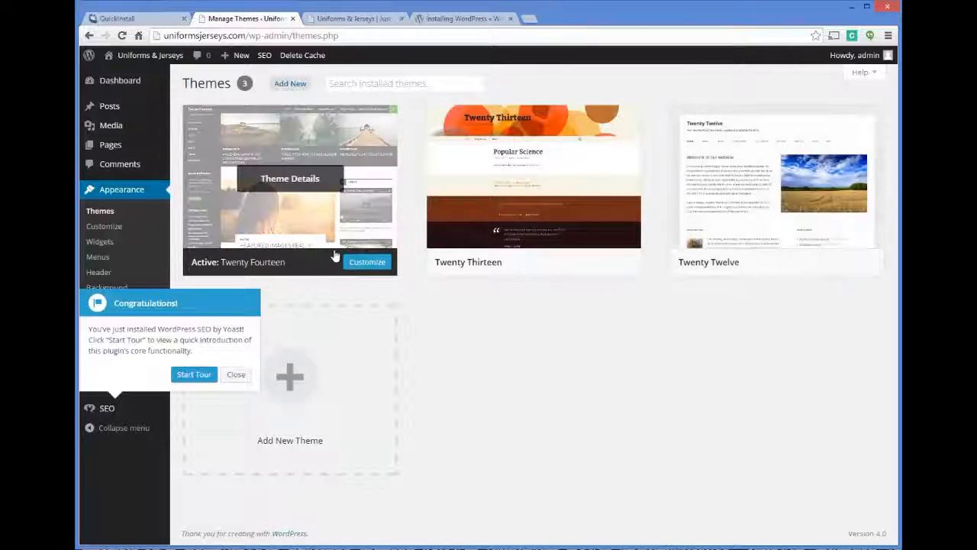
Step: Dismiss the Yoast tour, activate Twenty Twelve, and reload the front page to see it
click(233, 374)
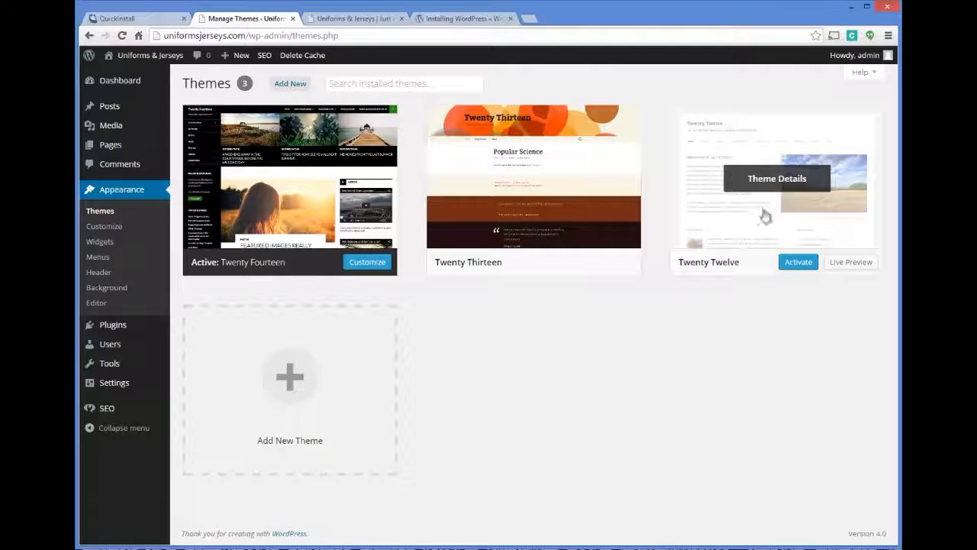
click(797, 262)
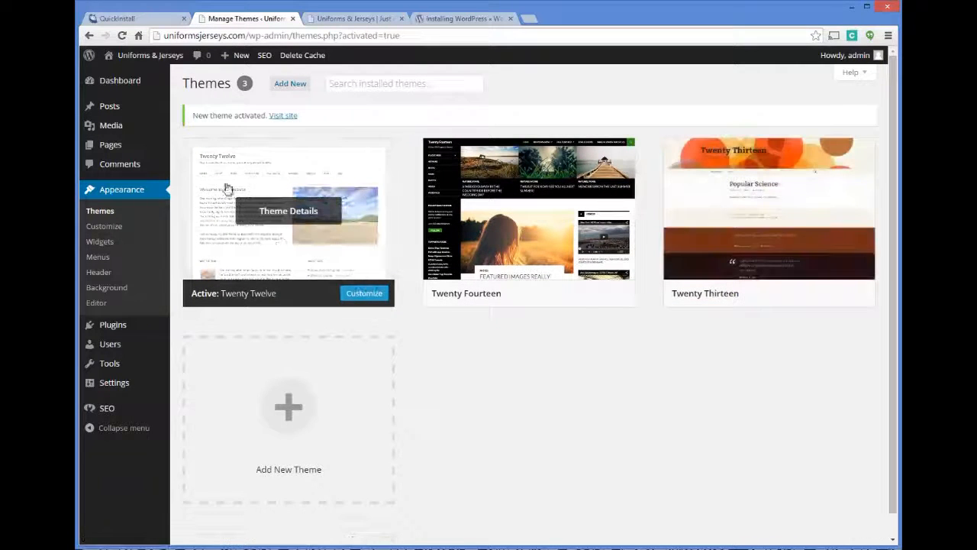
click(354, 18)
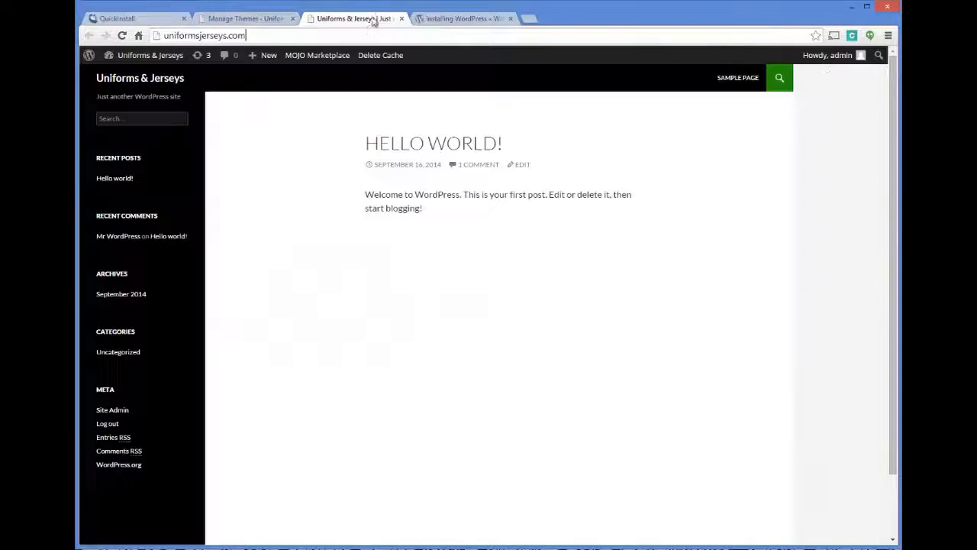
key(Return)
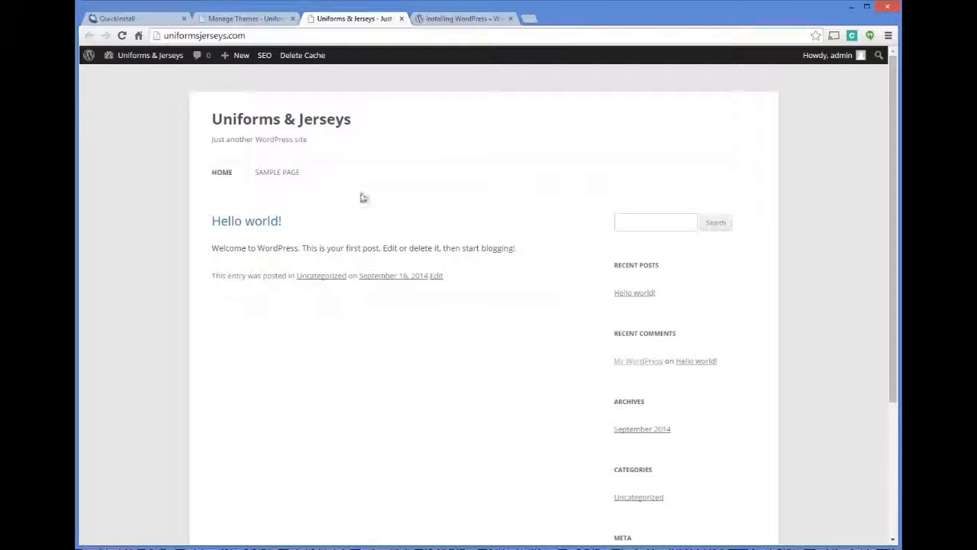
Step: Compare the themes page with the front page, then head to Settings > General
click(264, 19)
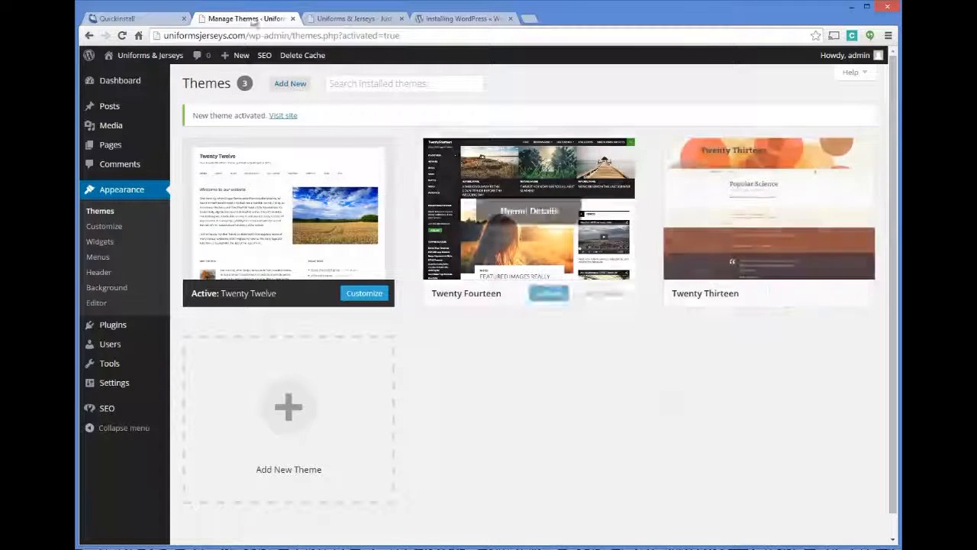
click(347, 19)
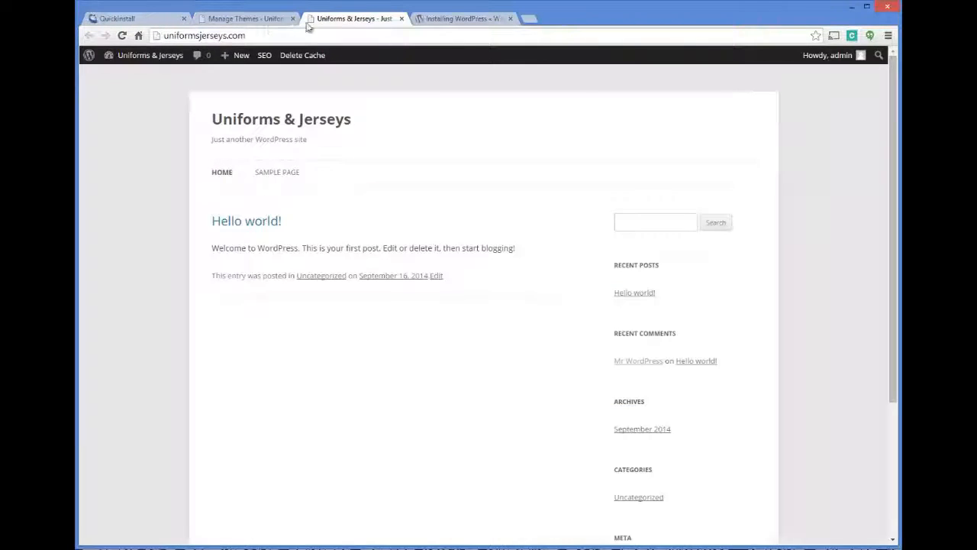
click(263, 19)
scroll(457, 352, down, 1)
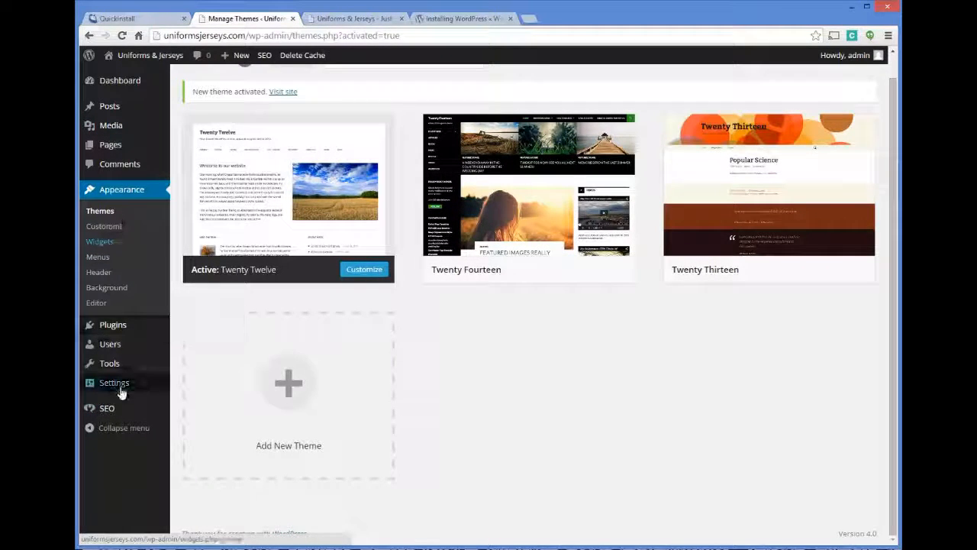
mouse_move(117, 388)
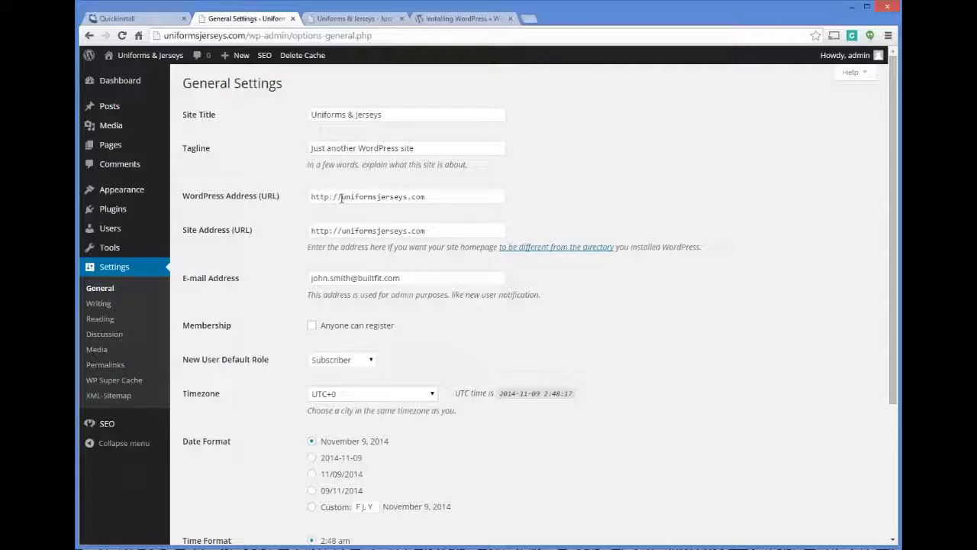
click(342, 198)
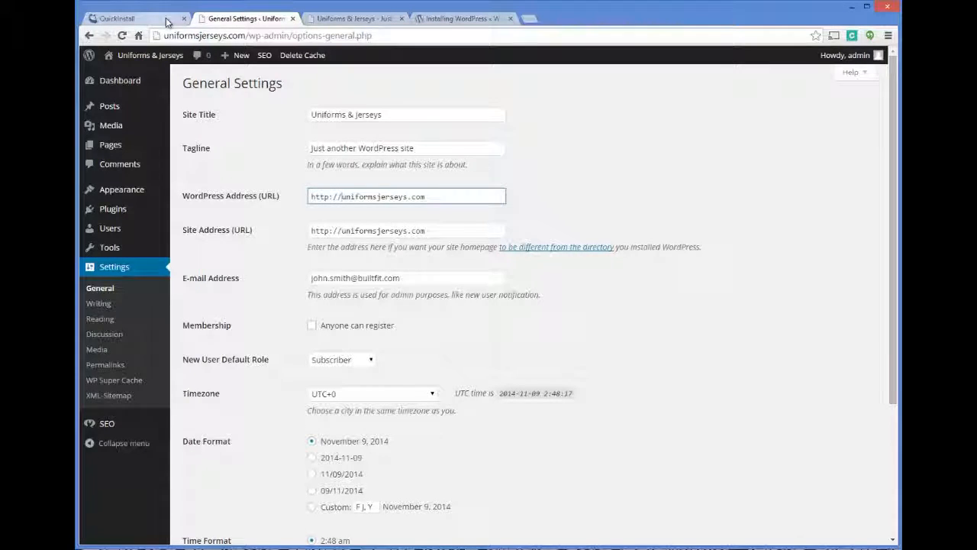
click(166, 21)
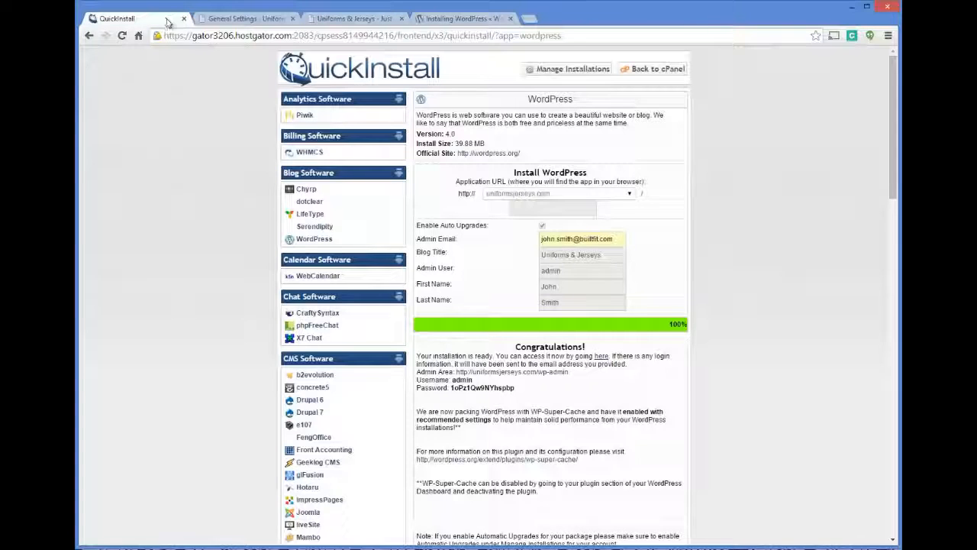
click(241, 20)
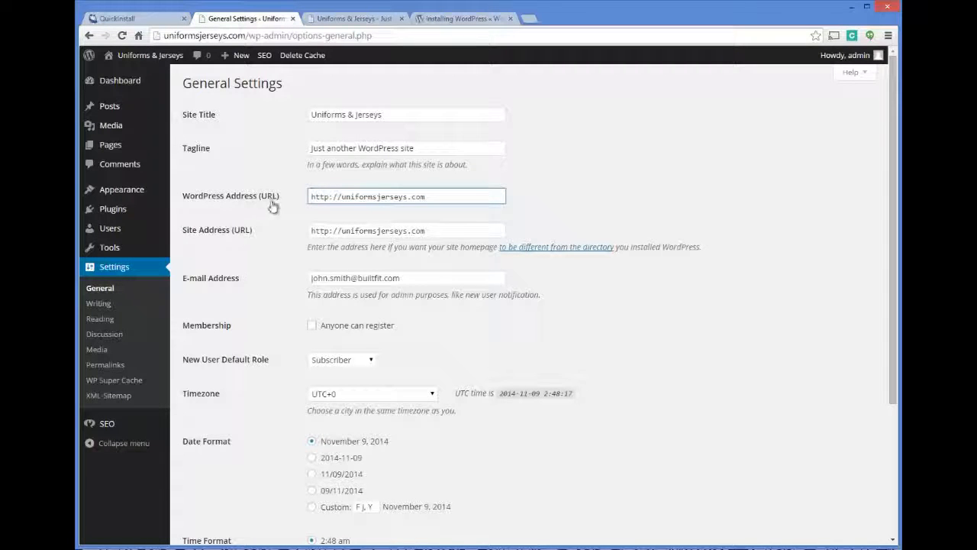
text(www.)
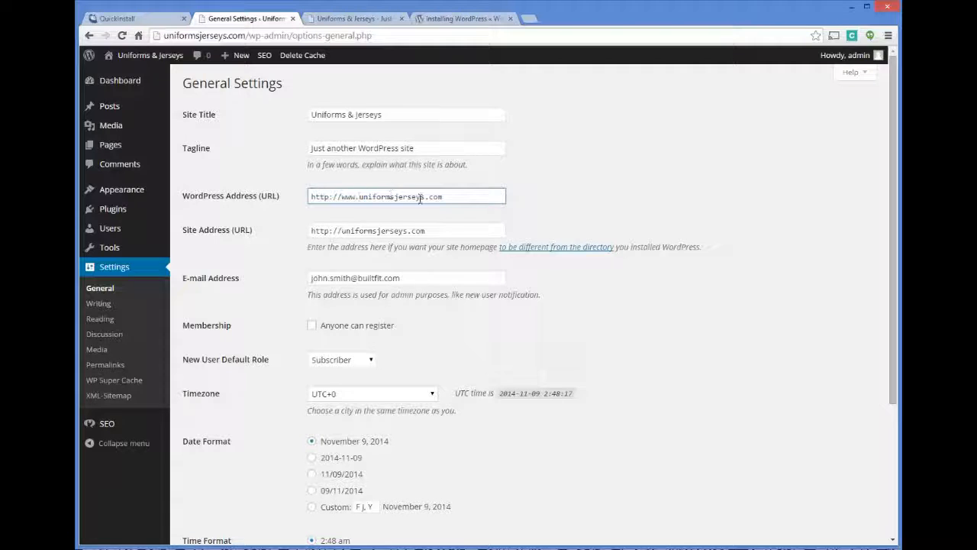
click(343, 230)
text(www.)
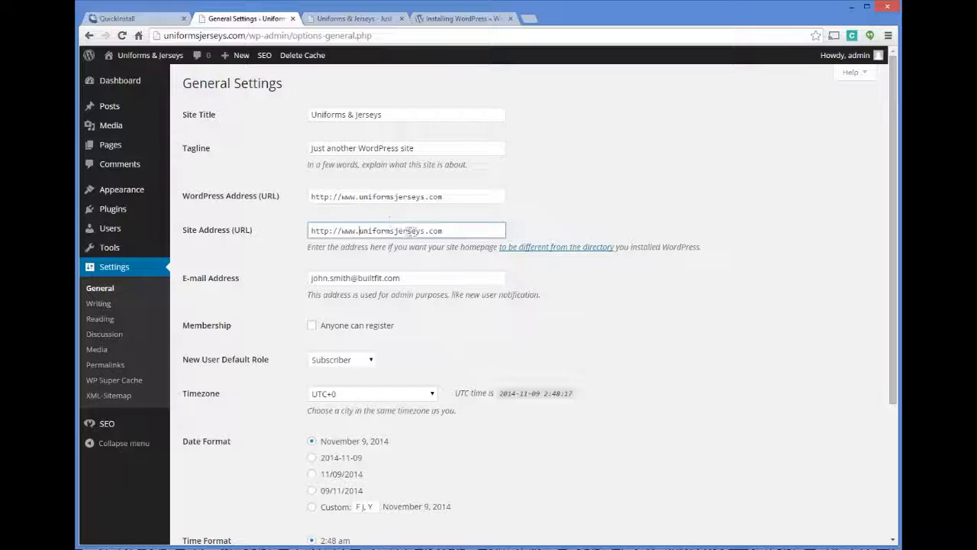
drag(472, 230, 286, 228)
click(462, 236)
Step: Replace the tagline with 'Your one stop shop for sports uniforms and jerseys!' and save
drag(429, 150, 213, 127)
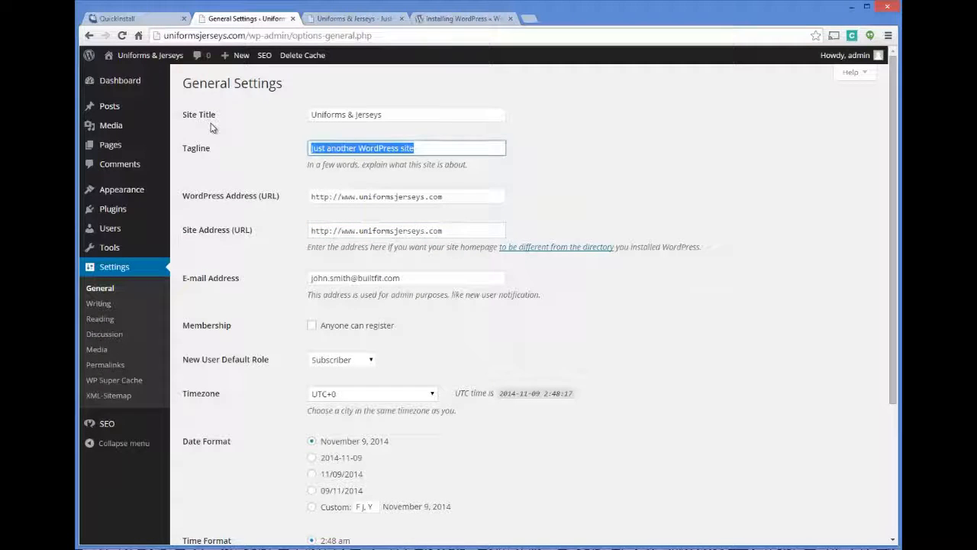
key(BackSpace)
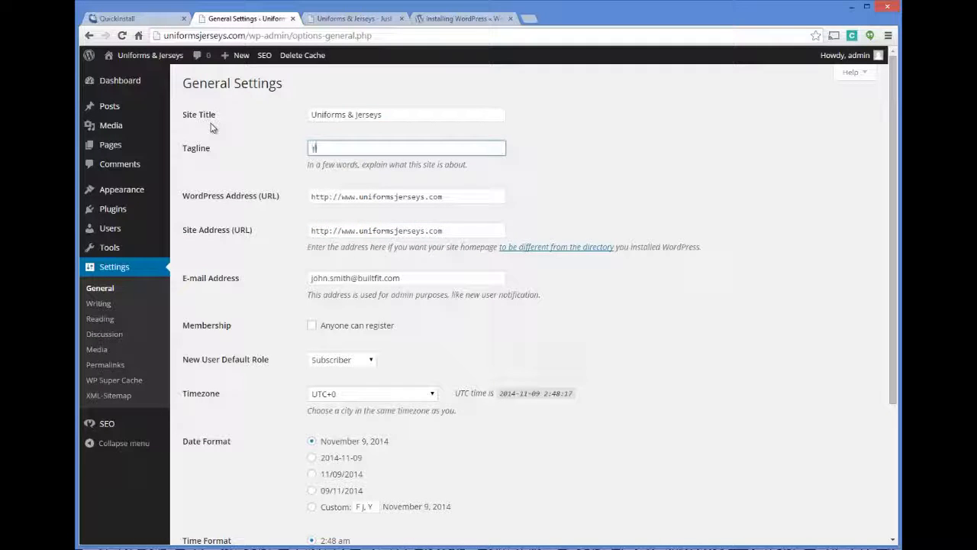
text(Your one stop shop for)
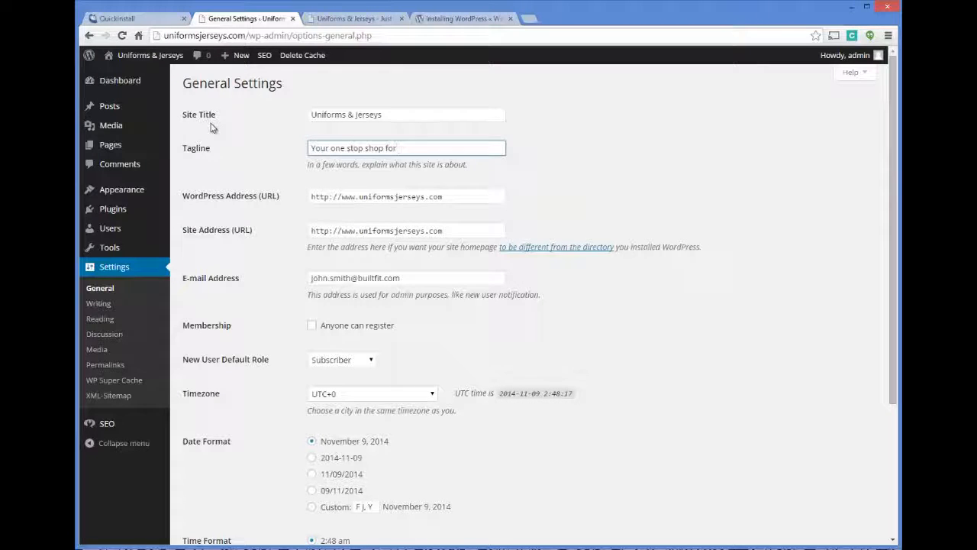
text( sports uniforms and jerseys)
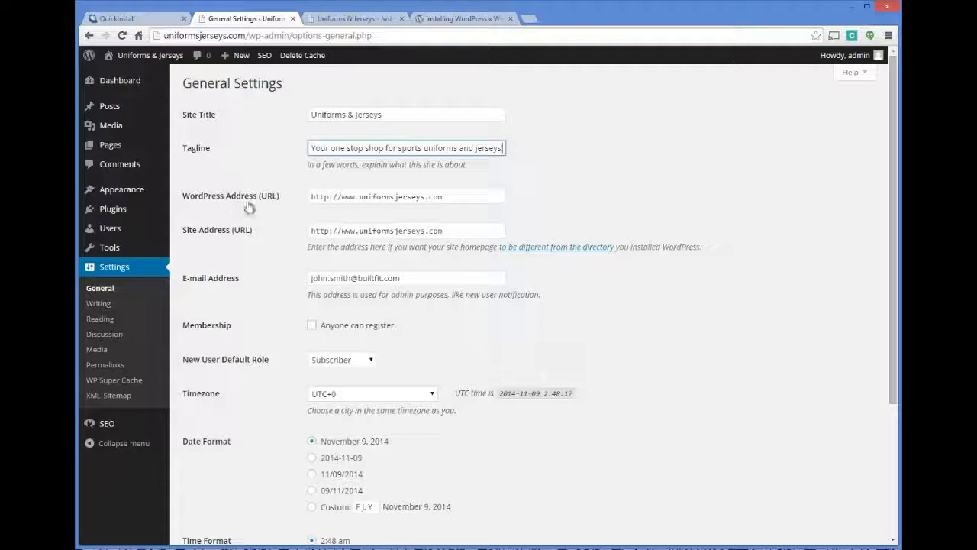
click(356, 197)
drag(359, 197, 342, 197)
click(449, 199)
scroll(487, 178, down, 3)
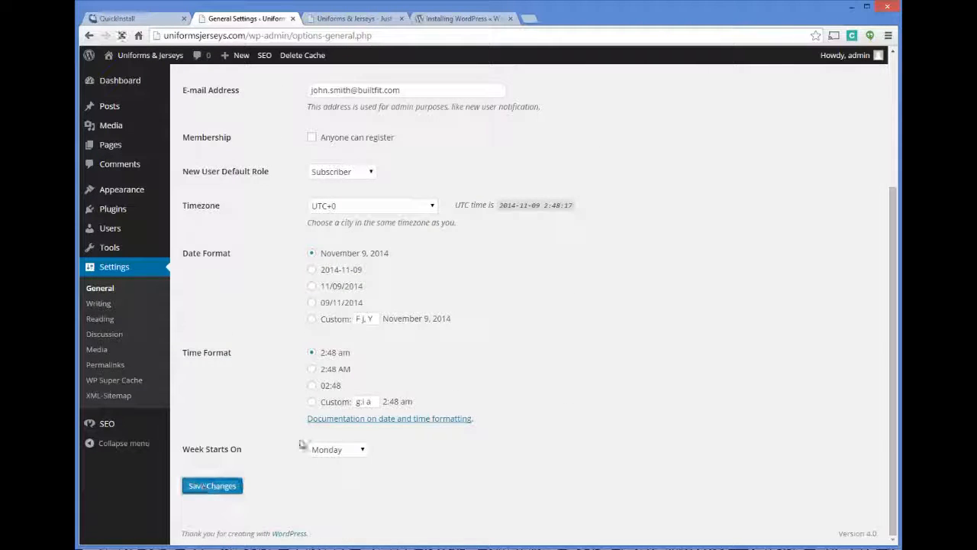
click(208, 486)
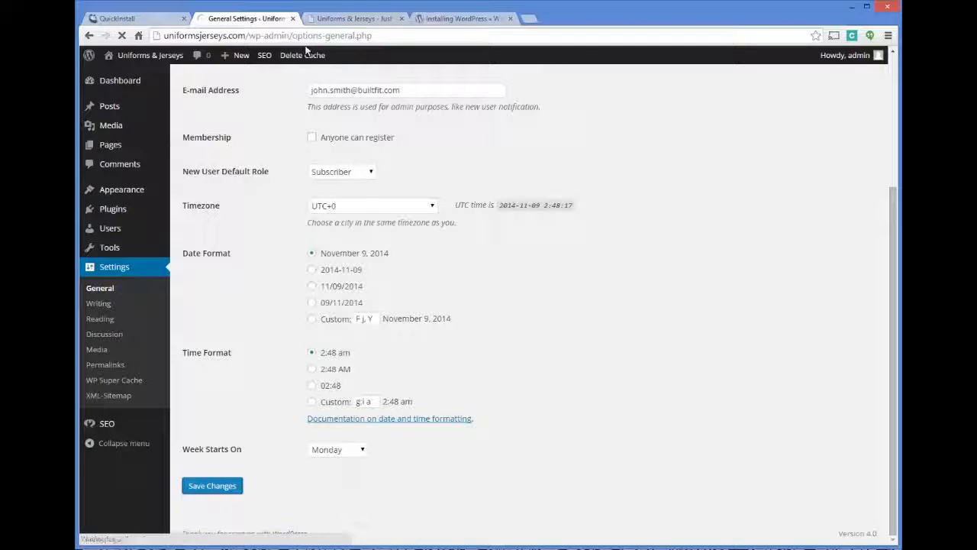
Step: Copy the generated password from the QuickInstall summary and log in as admin
click(143, 17)
drag(516, 390, 450, 388)
right_click(464, 389)
click(490, 398)
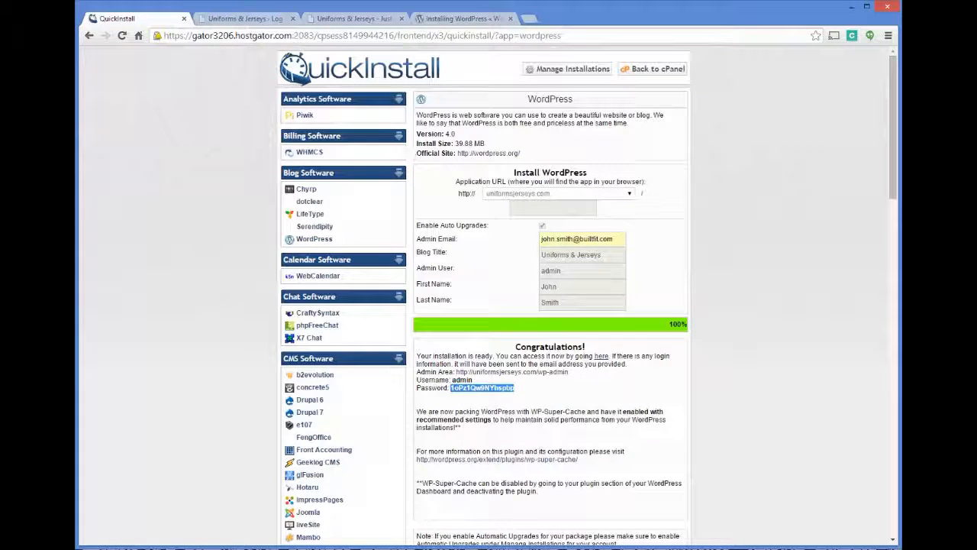
click(244, 19)
text(admin)
key(Tab)
key(ctrl+v)
key(Return)
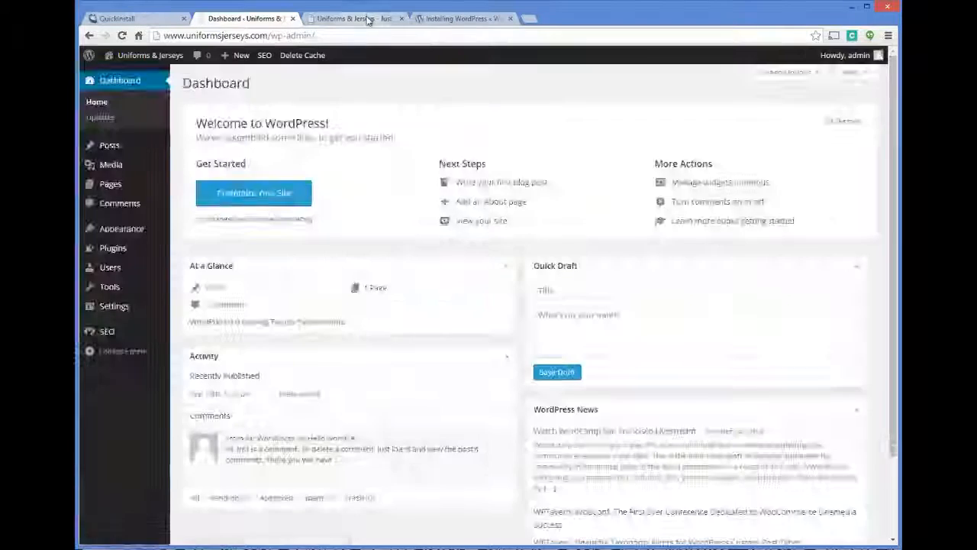
Step: Reload the site's front page at the www address, then return to the Dashboard's SEO menu
click(366, 19)
click(369, 37)
key(Return)
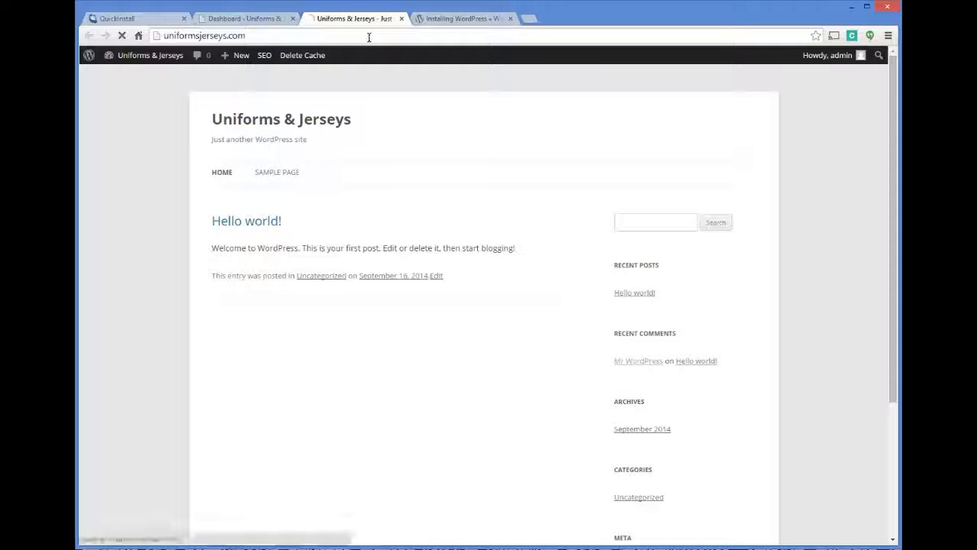
click(273, 21)
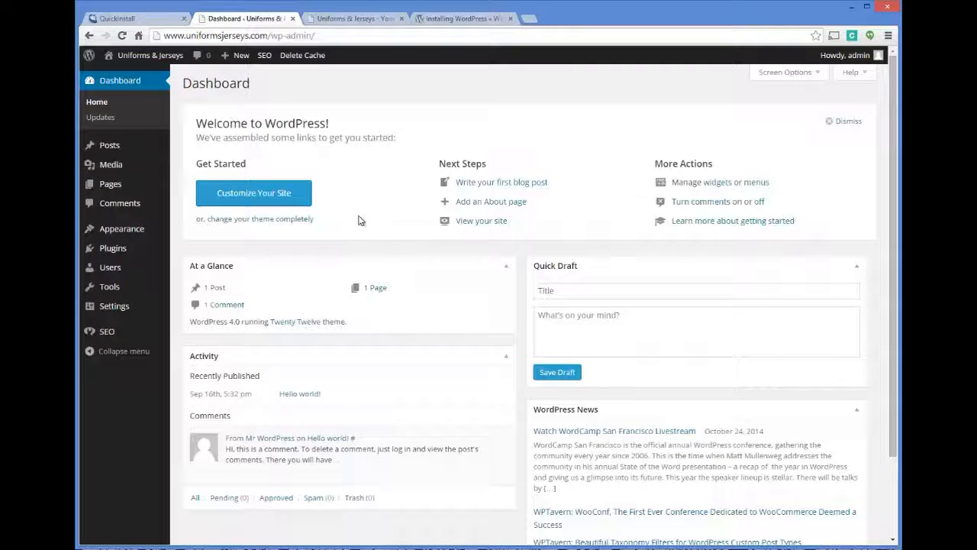
mouse_move(113, 336)
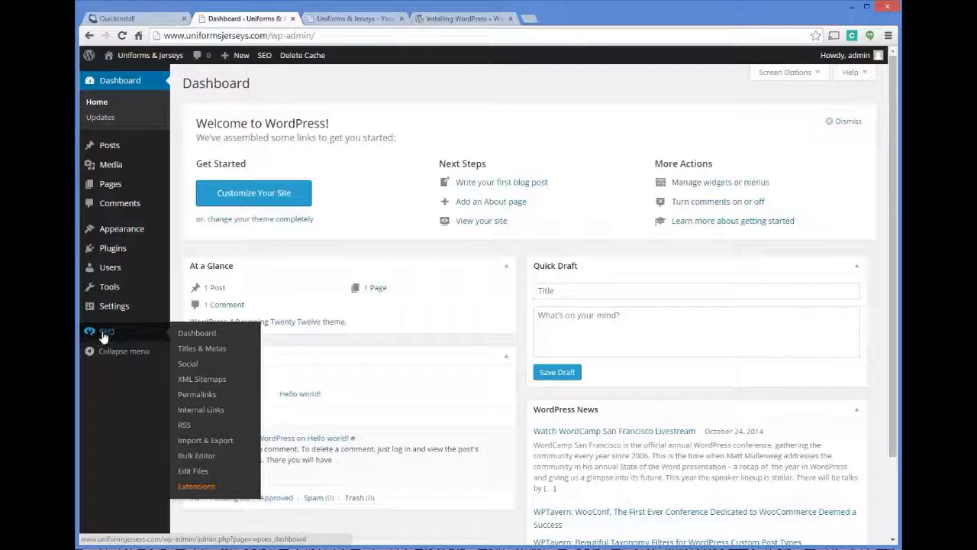
Step: Review Yoast's General Settings, including the Google Webmaster Tools verification box, then open Titles & Metas
click(197, 333)
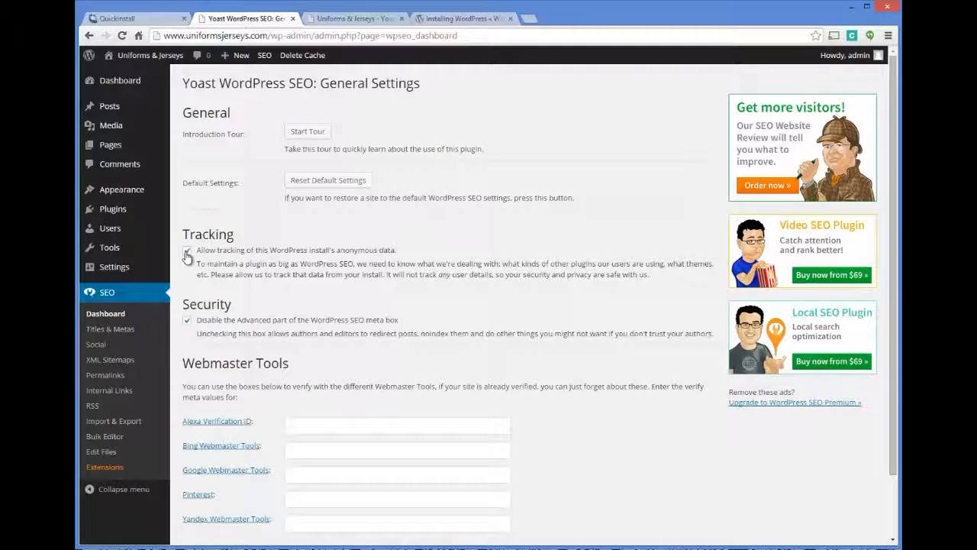
scroll(312, 231, down, 2)
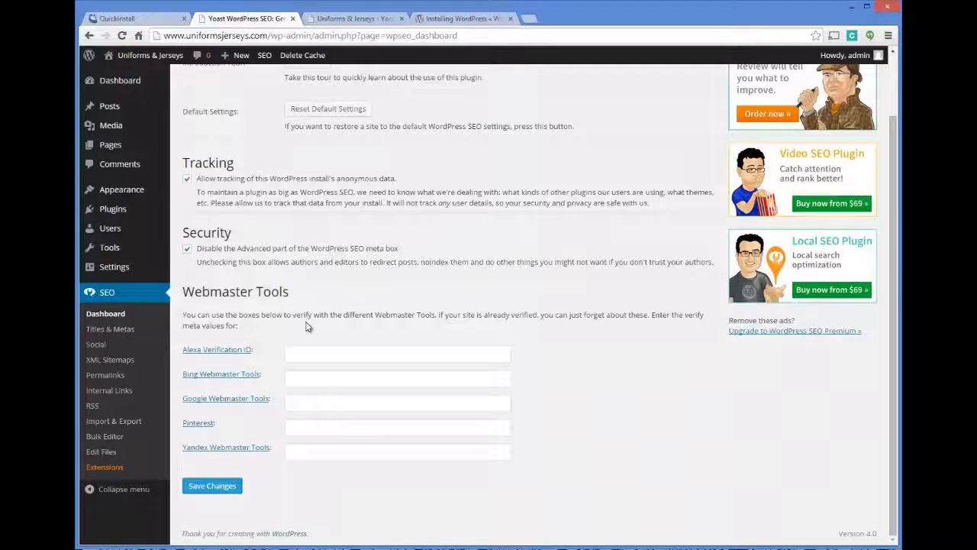
click(300, 400)
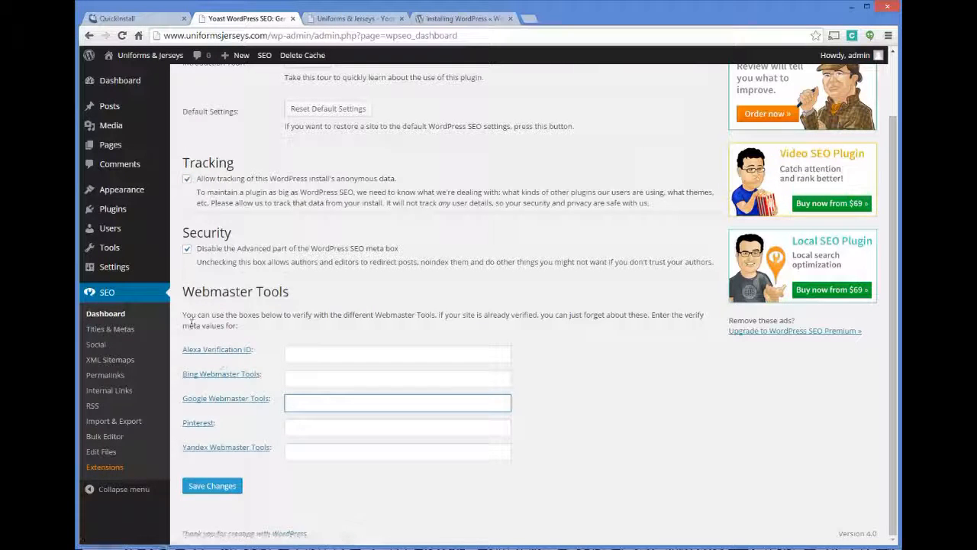
click(110, 328)
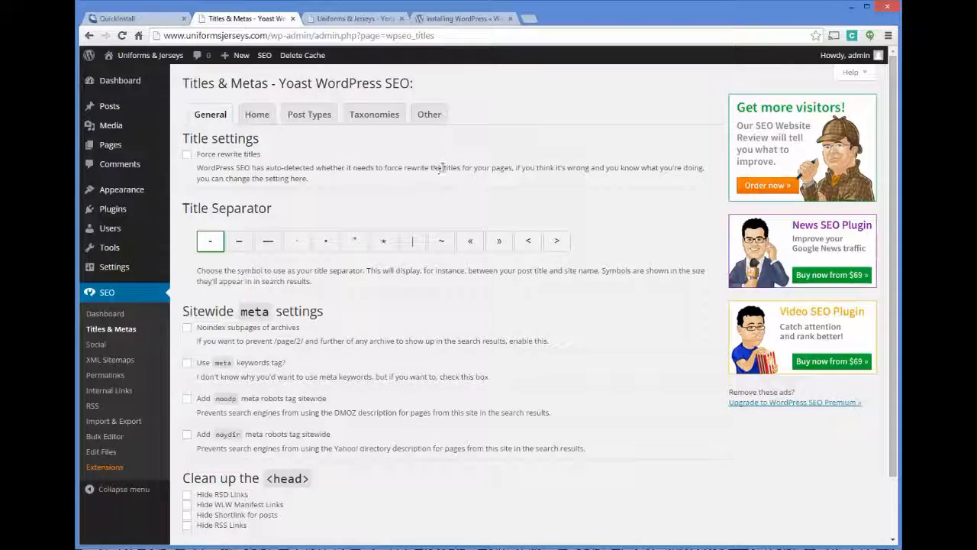
Step: Review the title separator, then the Home and Post Types title templates in Titles & Metas
scroll(443, 160, down, 2)
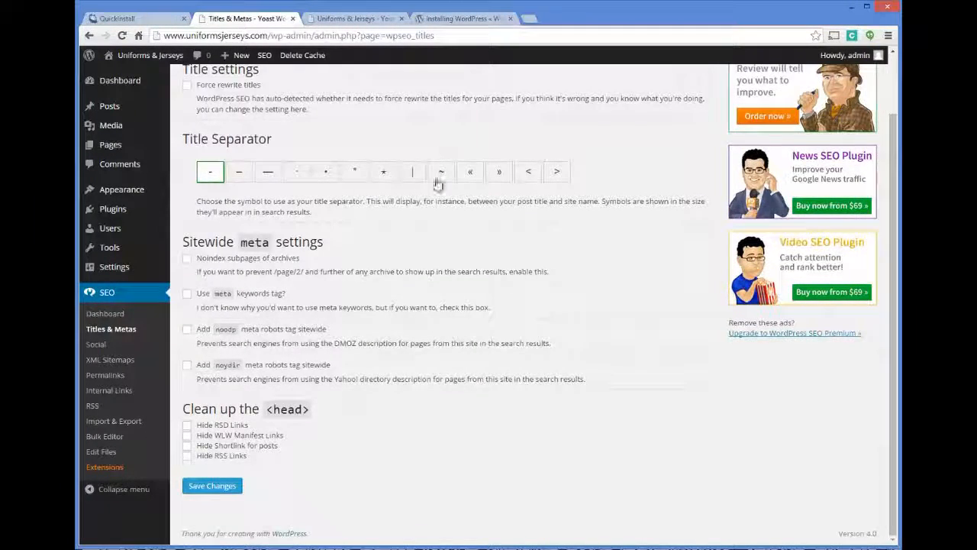
scroll(439, 183, up, 2)
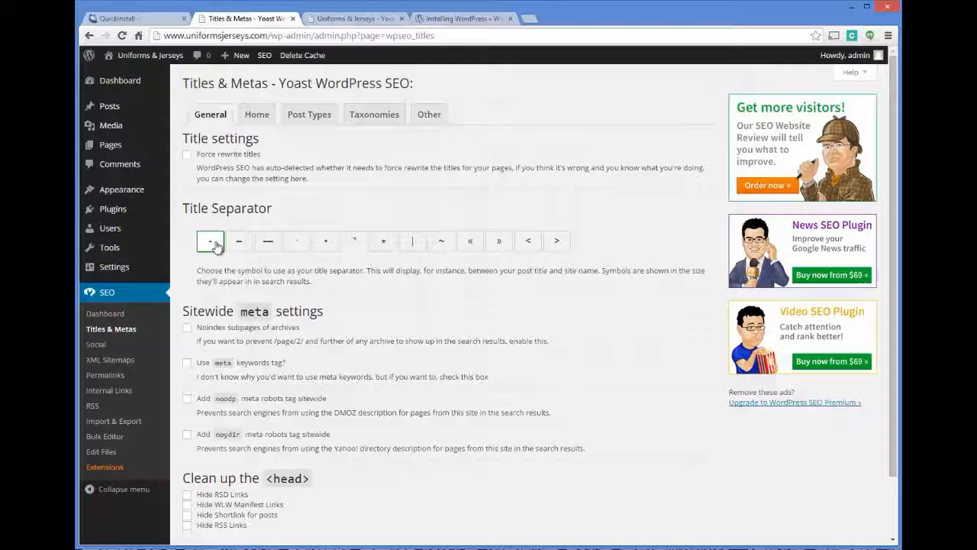
click(260, 116)
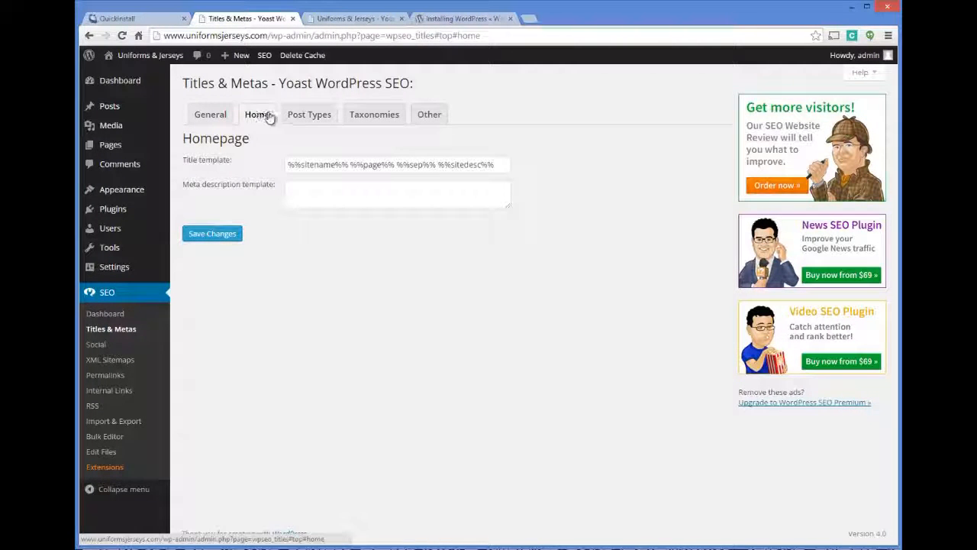
click(309, 115)
Step: Return to the General title settings, then bring up the Yoast Social settings
click(212, 116)
scroll(353, 168, down, 2)
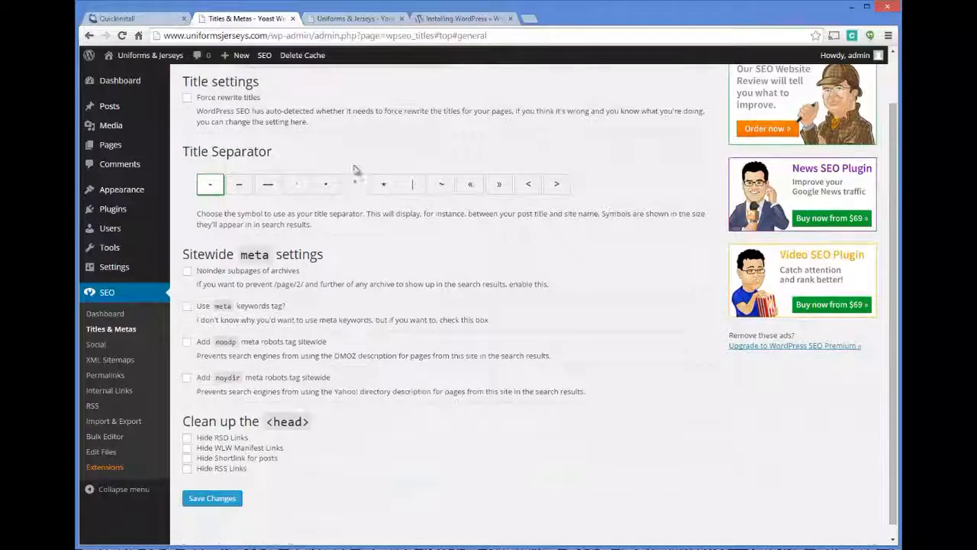
scroll(379, 150, down, 1)
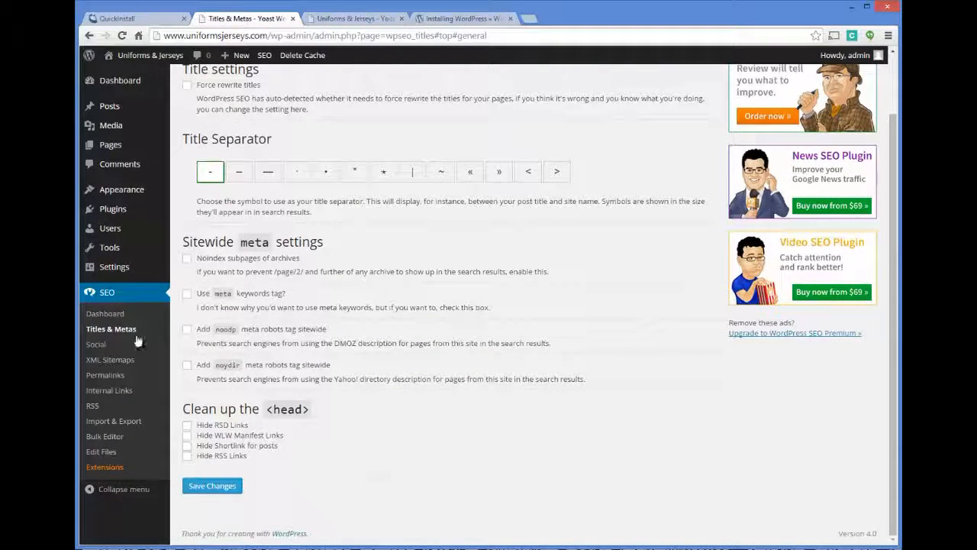
click(93, 344)
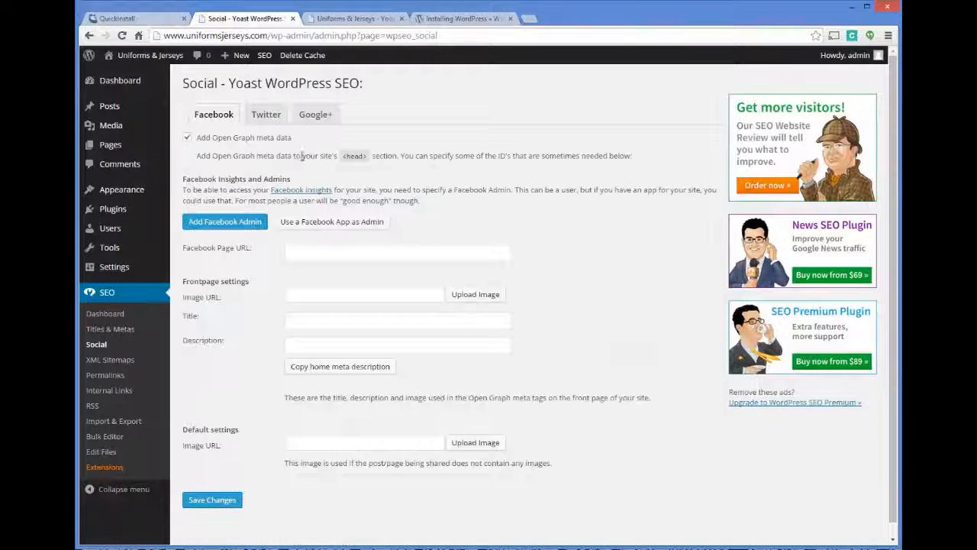
Step: Check the Facebook Page URL field and Yoast permalink options, then return to General Settings
click(295, 253)
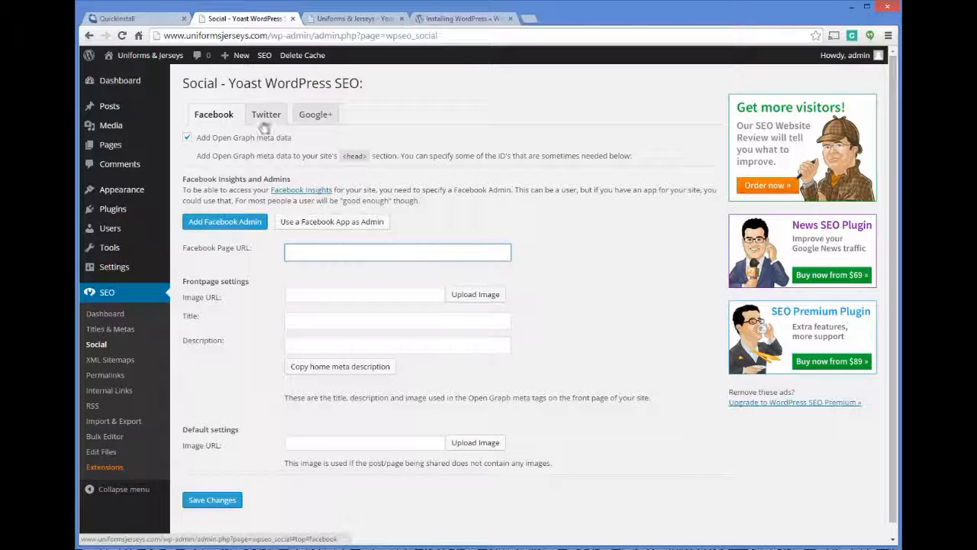
scroll(332, 197, down, 1)
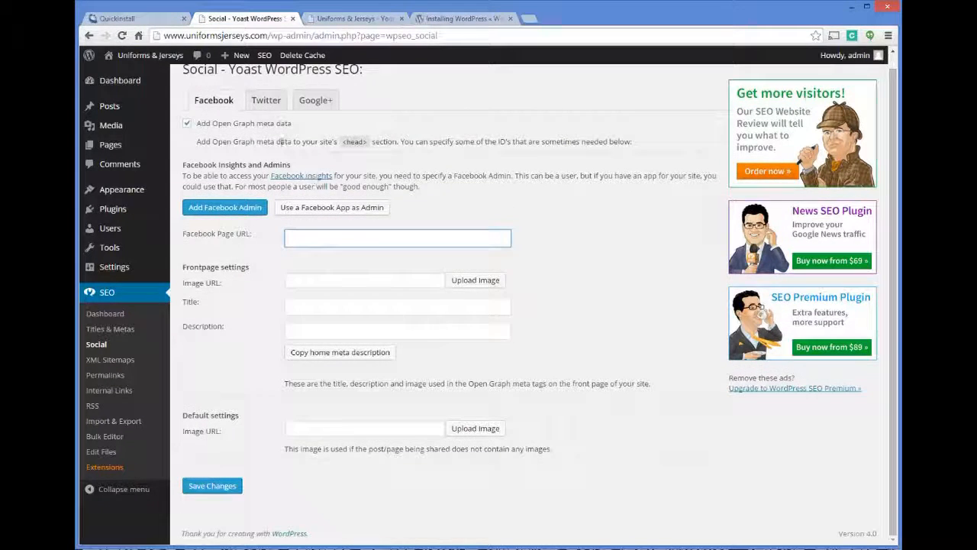
scroll(131, 289, up, 1)
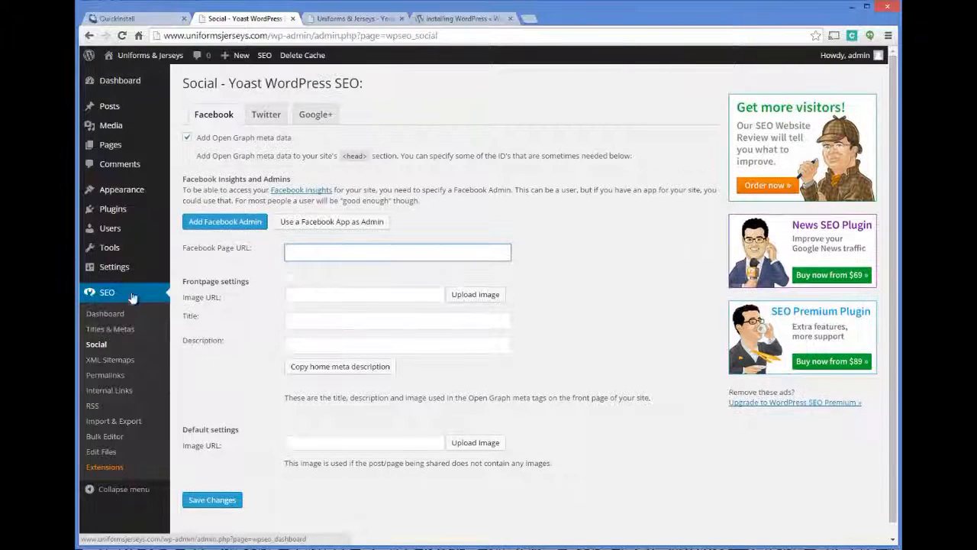
click(120, 375)
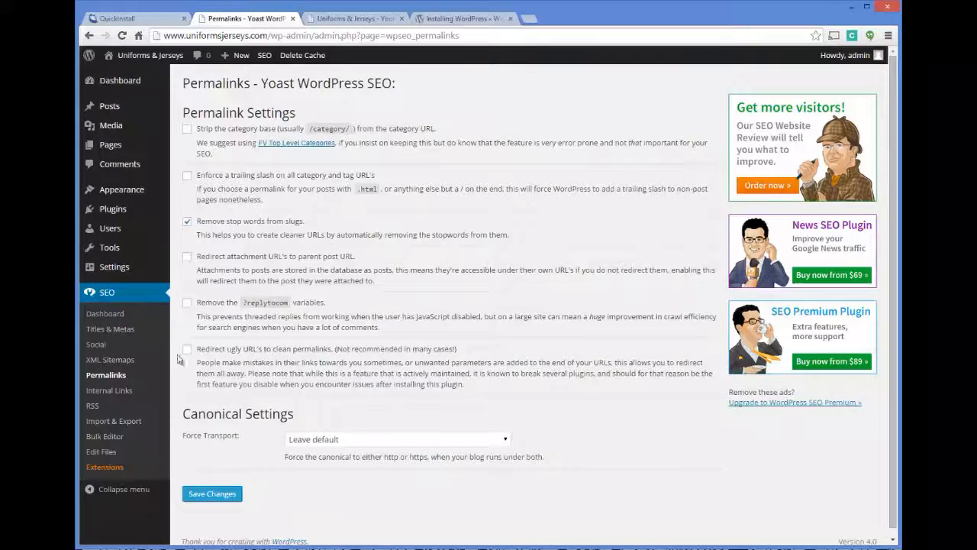
click(116, 270)
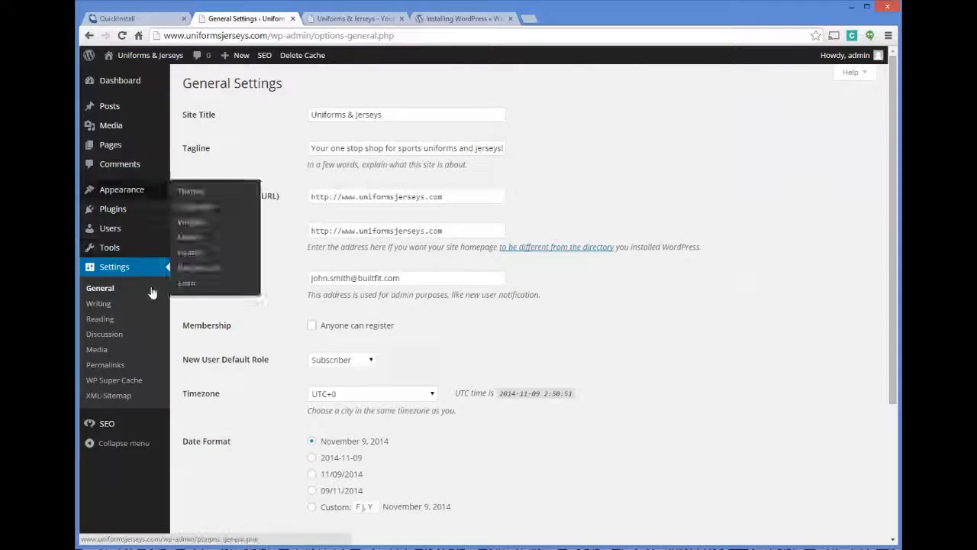
Step: Switch the permalink structure to Post name (/%postname%/) and save the change
click(106, 364)
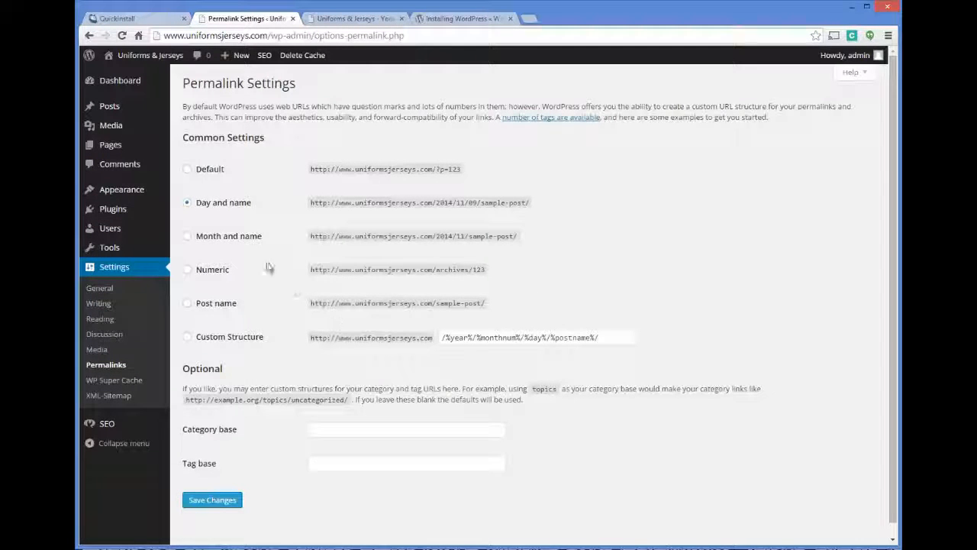
click(187, 304)
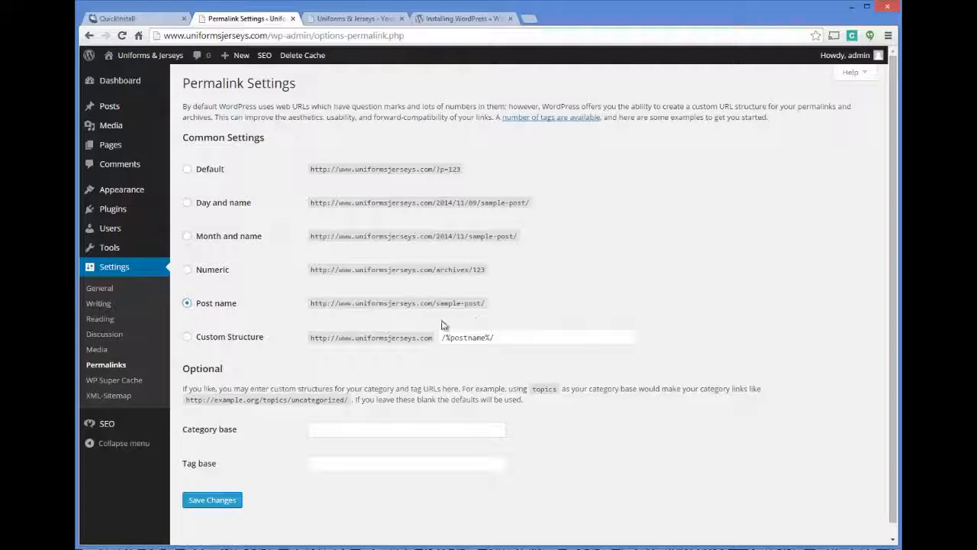
click(229, 500)
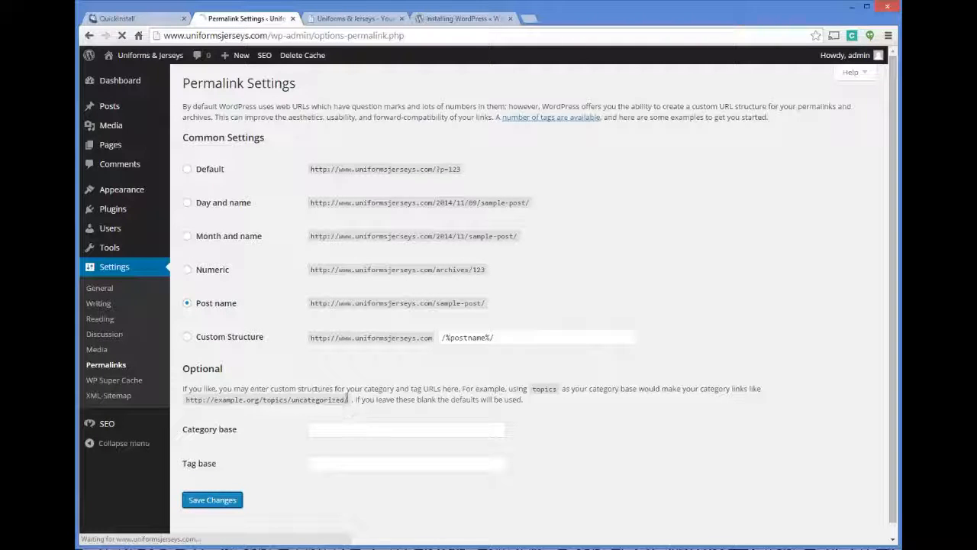
scroll(107, 277, down, 1)
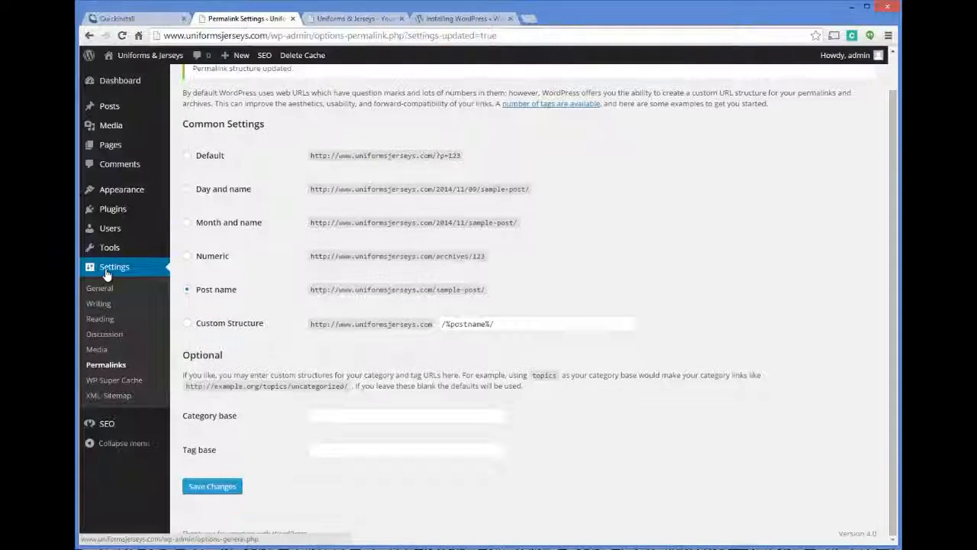
Step: Look over the Yoast SEO General Settings, then go to the list of posts
click(116, 425)
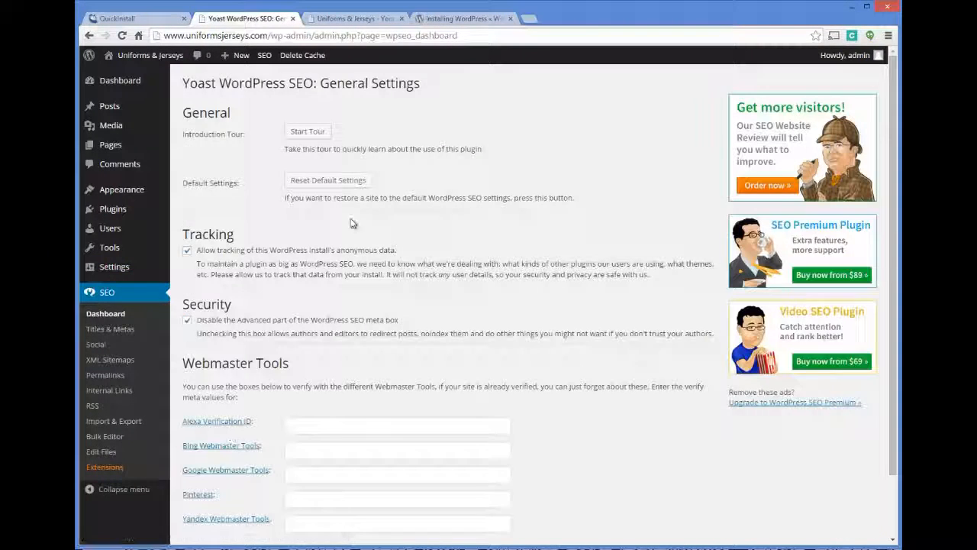
scroll(348, 220, down, 2)
scroll(347, 220, up, 2)
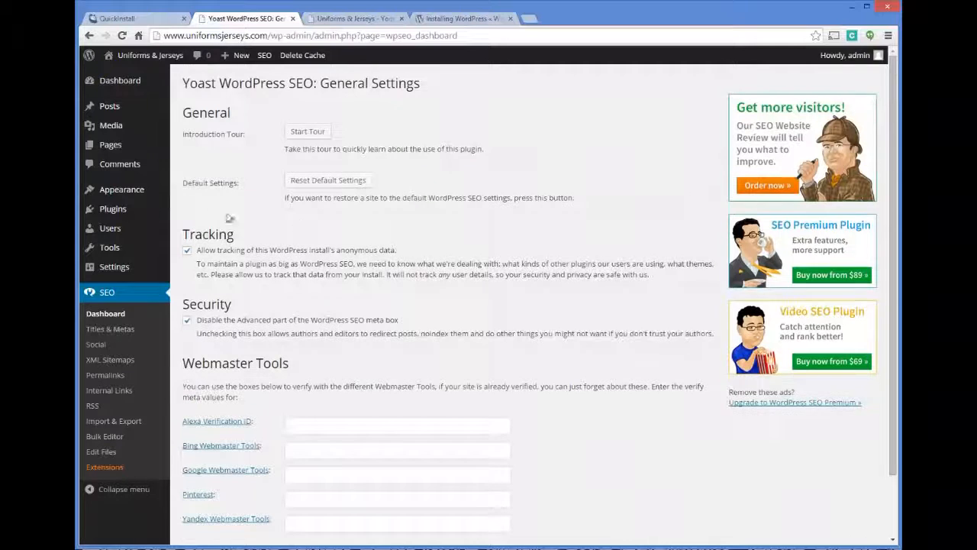
click(109, 107)
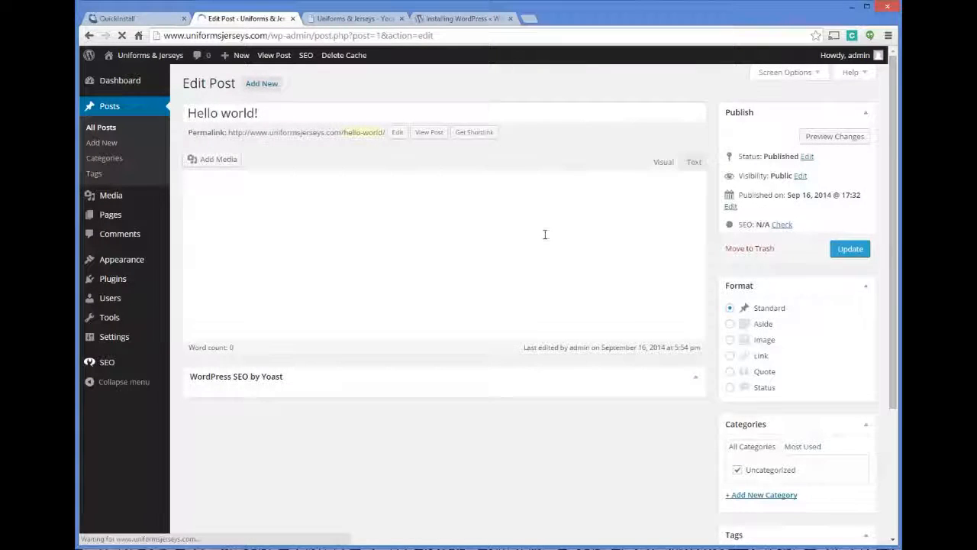
Step: Inspect the Hello world! post's Focus Keyword, SEO Title and Meta Description fields, then return to Dashboard
scroll(546, 234, down, 3)
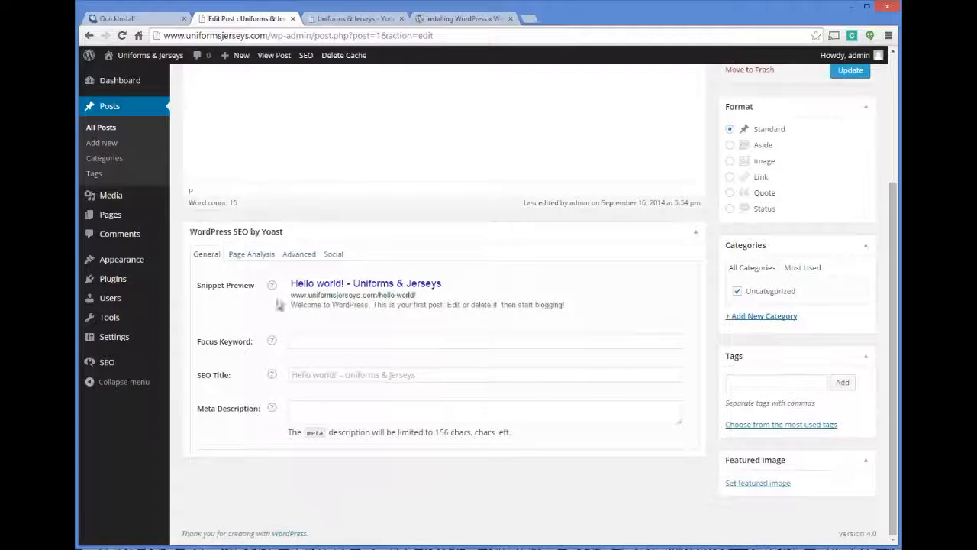
click(304, 339)
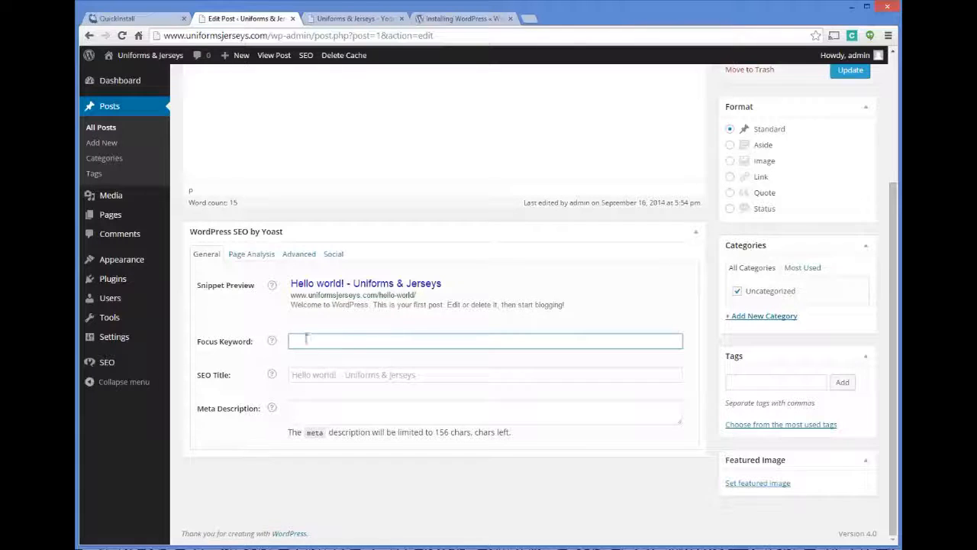
click(330, 375)
click(315, 412)
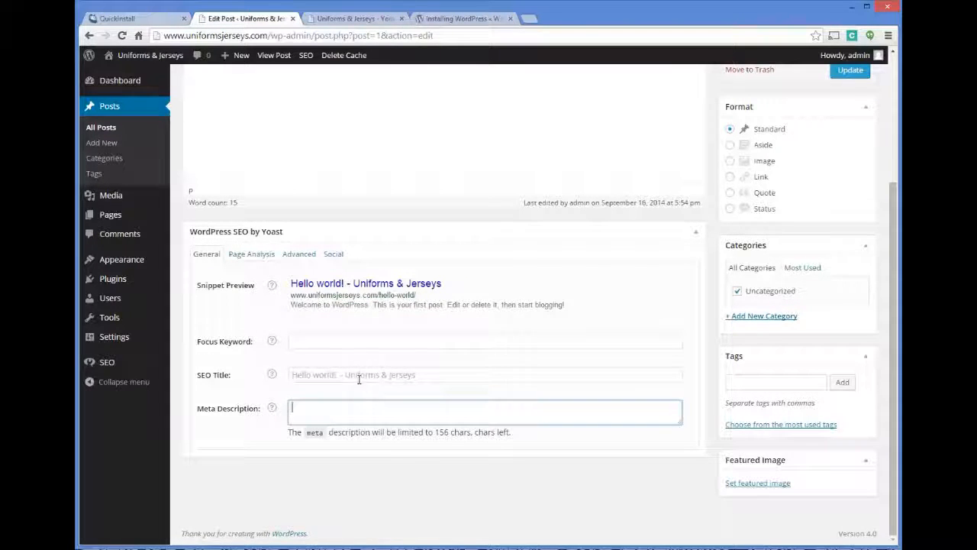
scroll(362, 371, up, 3)
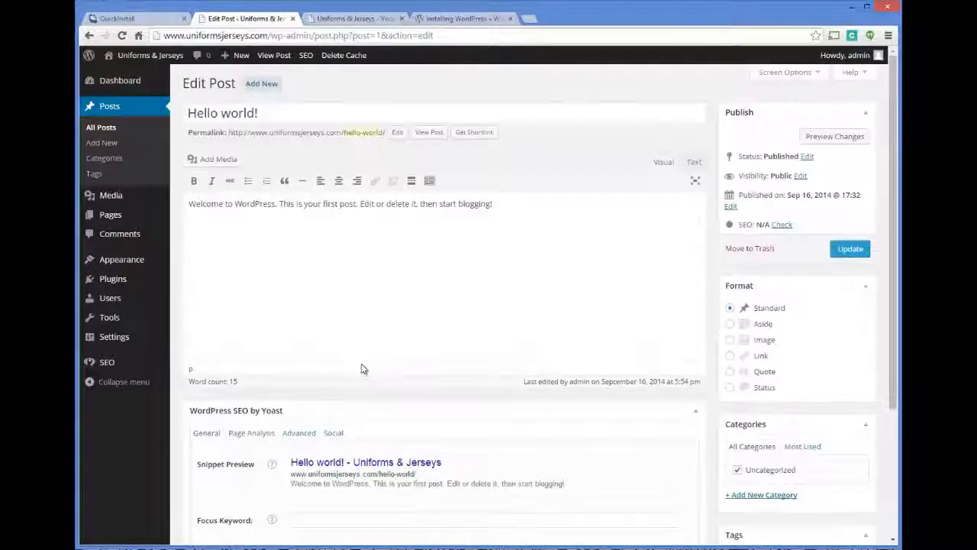
click(122, 83)
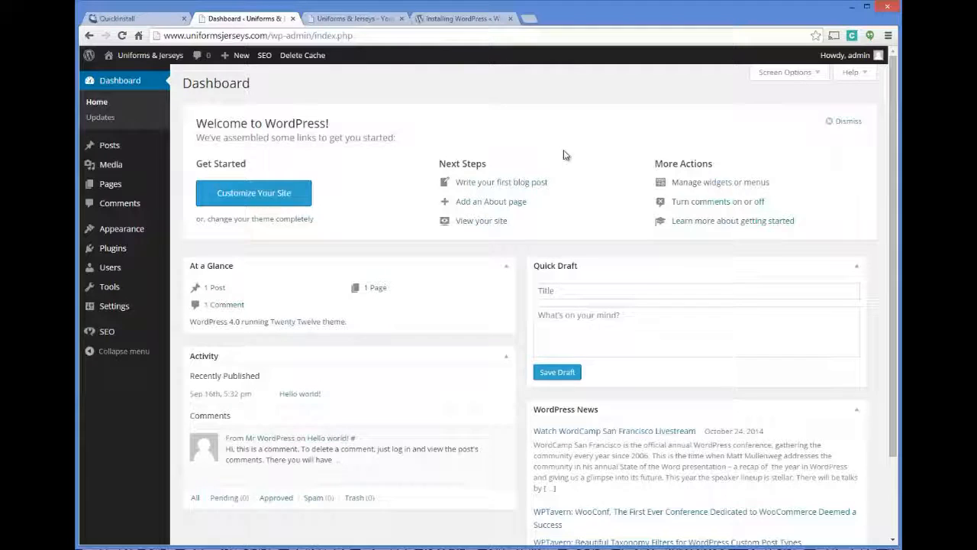
scroll(361, 96, down, 2)
scroll(390, 126, up, 2)
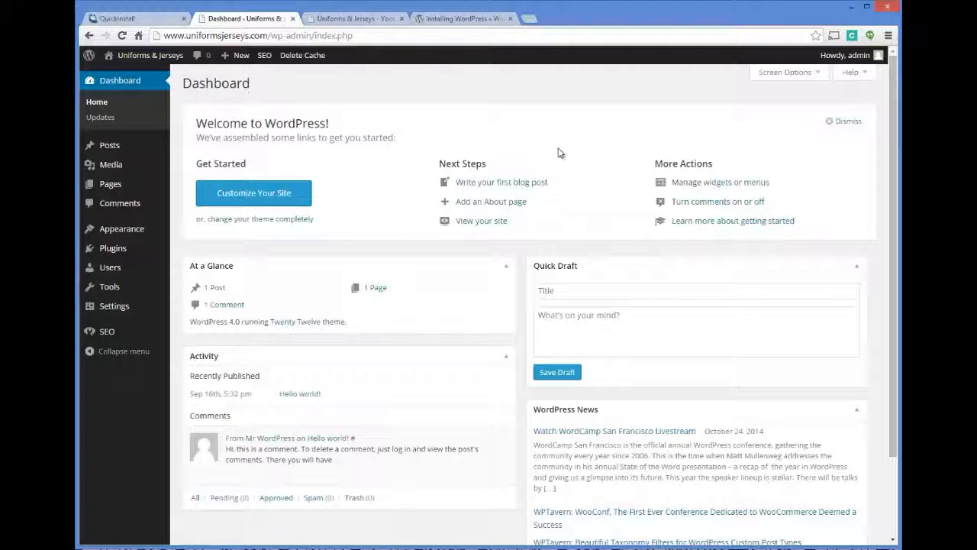